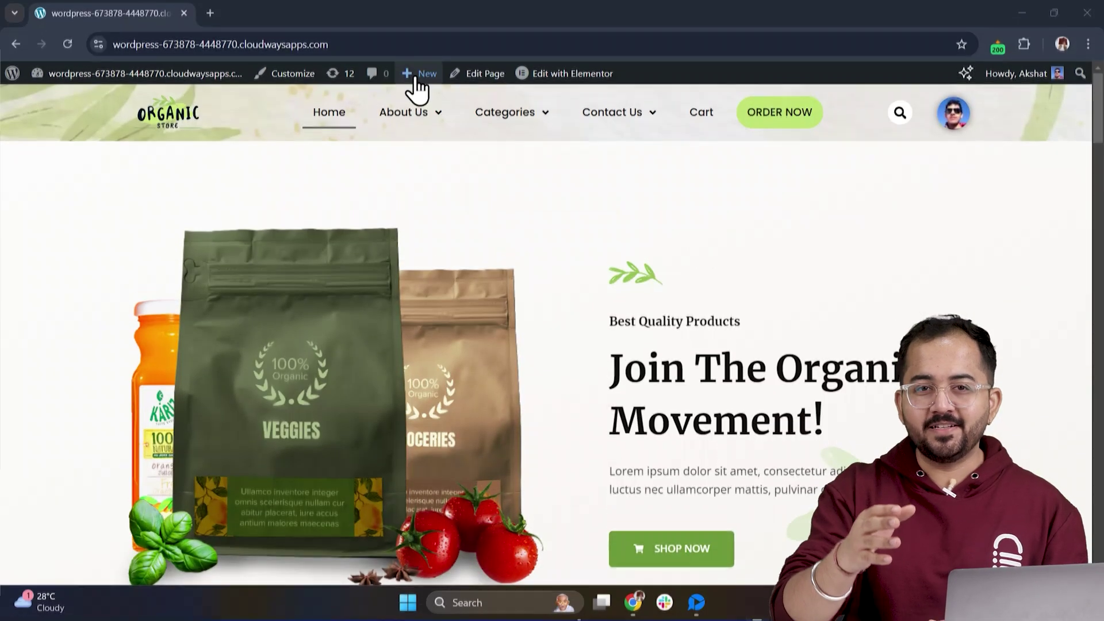
Step: Preview the site's navigation dropdowns, visit Our Story, and bring up the Primary Menu structure
mouse_move(419, 115)
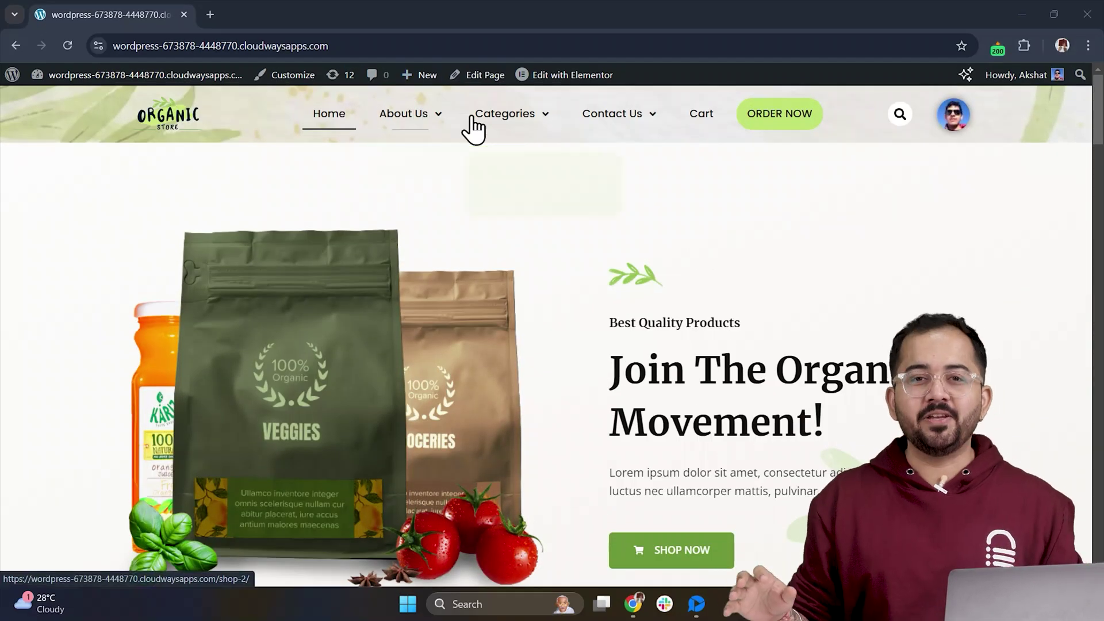
mouse_move(599, 137)
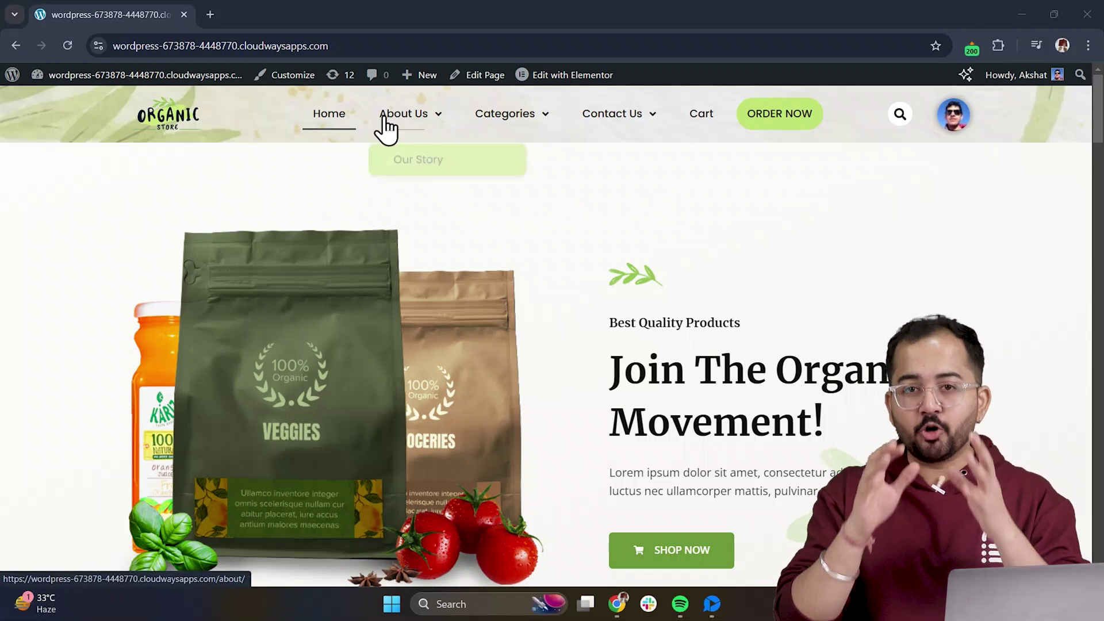
click(410, 154)
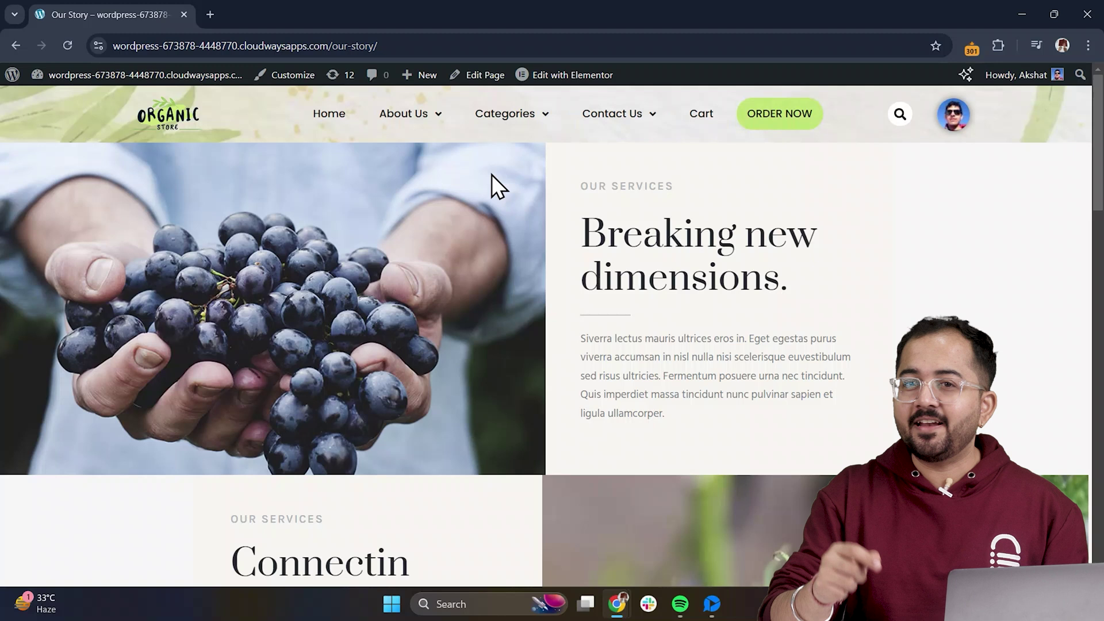
mouse_move(512, 117)
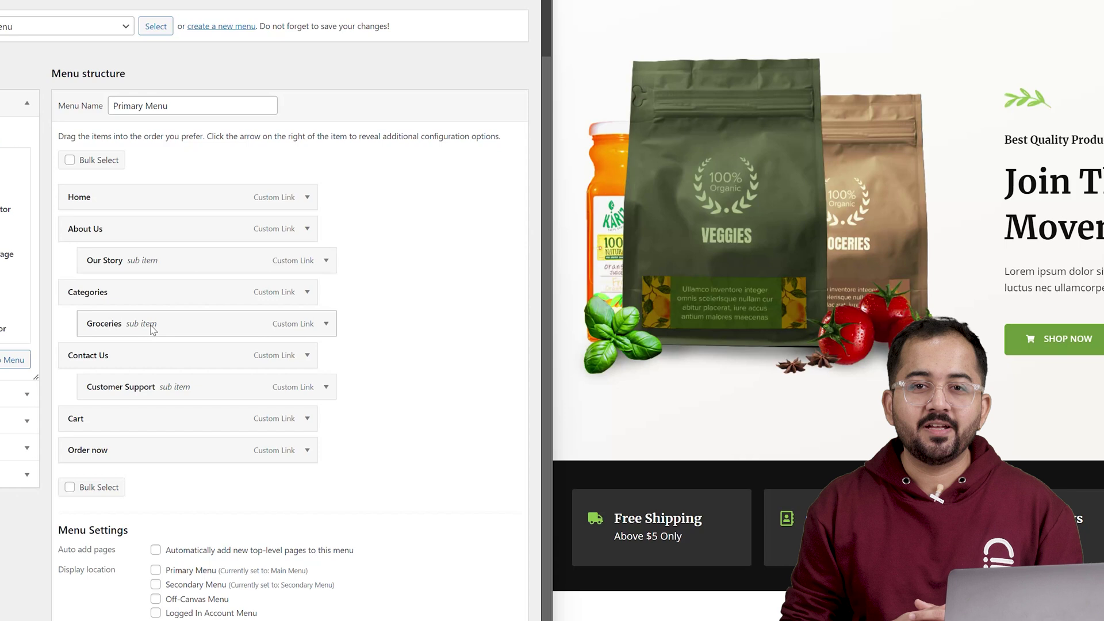
Step: Change the Categories item's Navigation Label to 'Products', save the menu, and reload the live site
click(307, 291)
drag(111, 372, 65, 382)
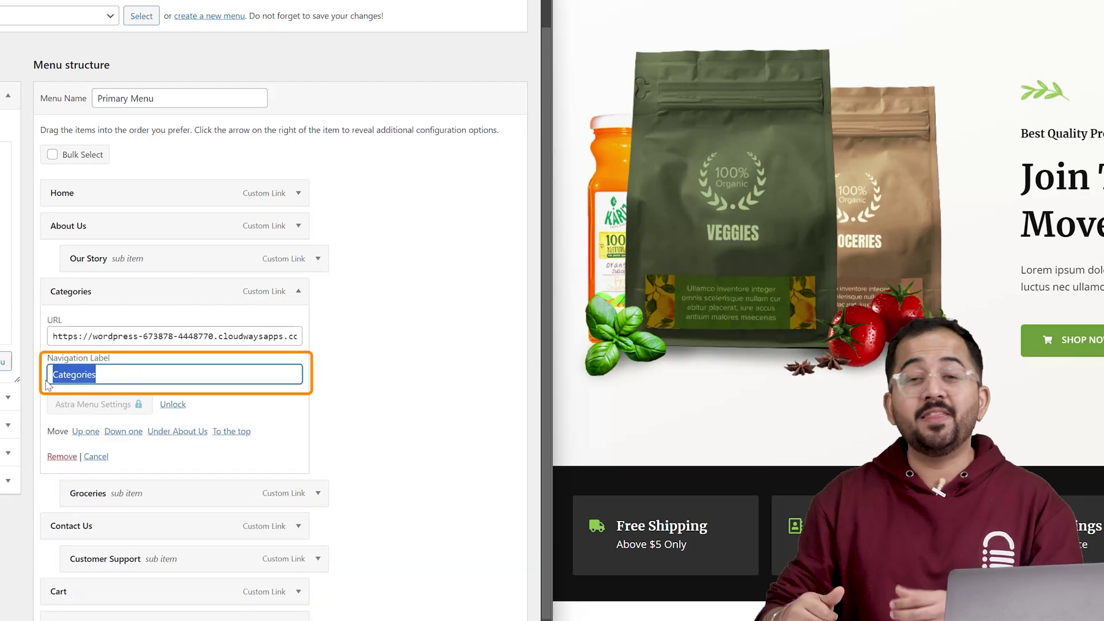
text(Products)
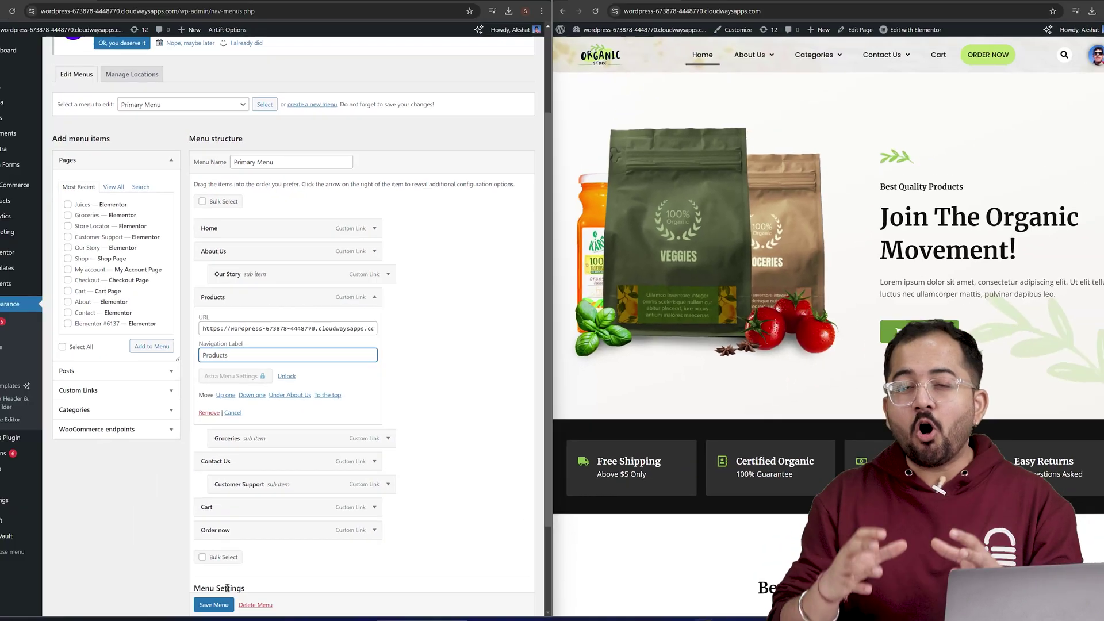
click(241, 589)
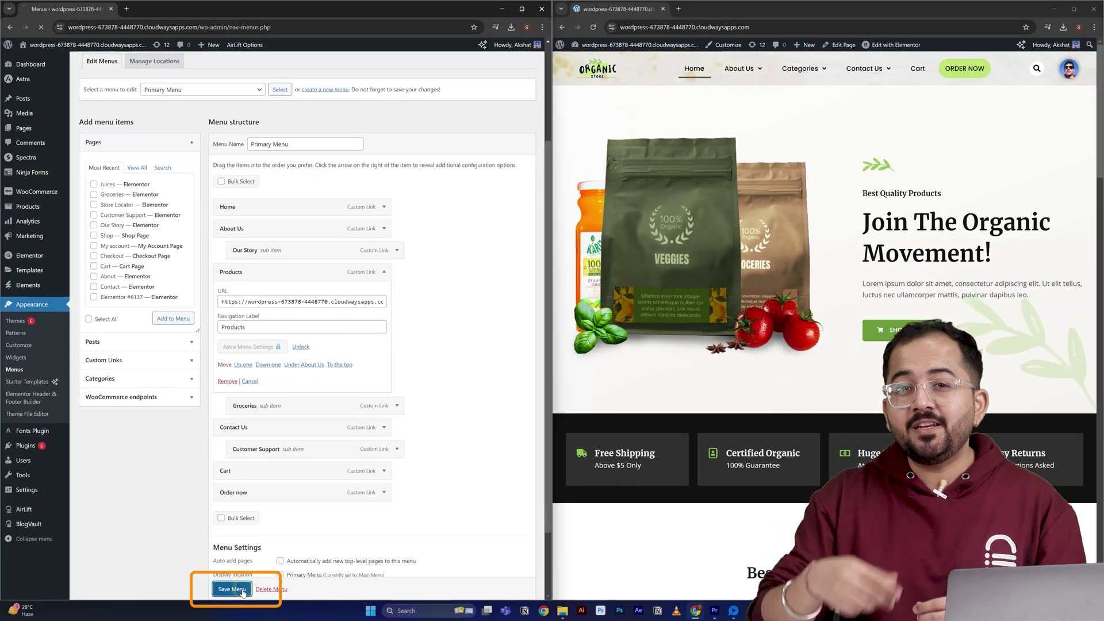
click(593, 27)
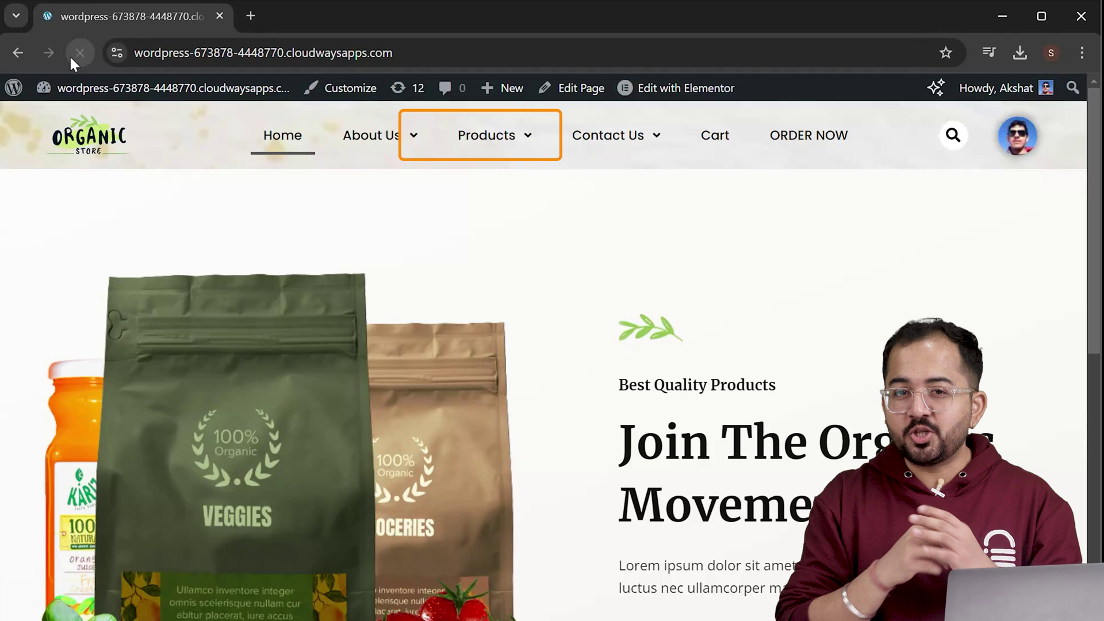
mouse_move(876, 68)
mouse_move(493, 136)
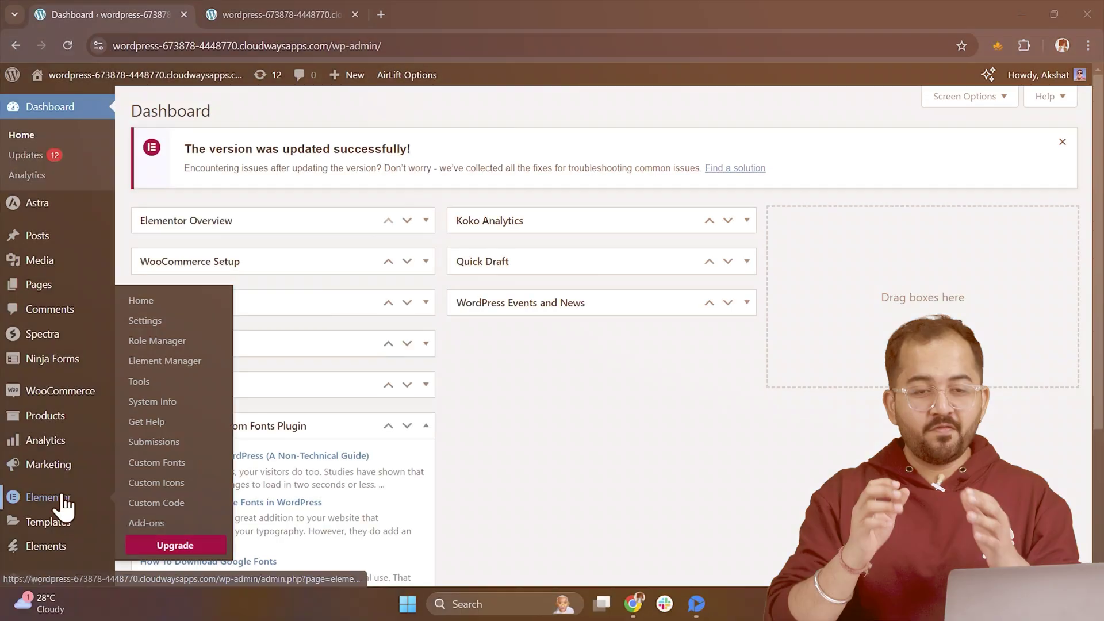
Step: Review the Primary Menu items in Appearance > Menus, save it, then list the Header & Footer Builder templates
scroll(64, 506, down, 3)
mouse_move(77, 426)
mouse_move(81, 400)
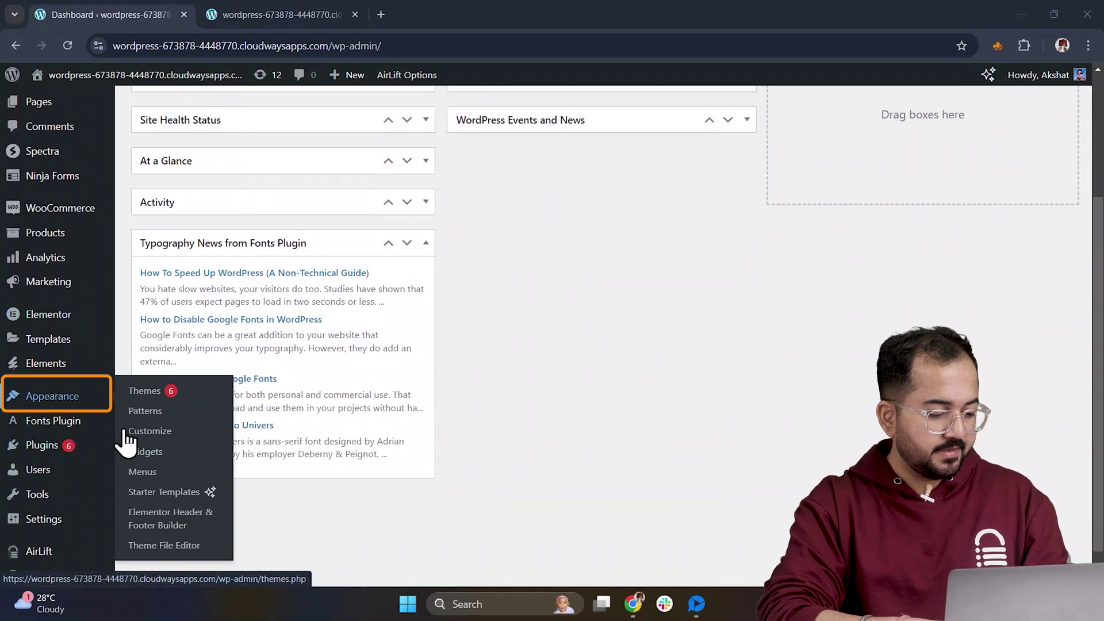
click(154, 472)
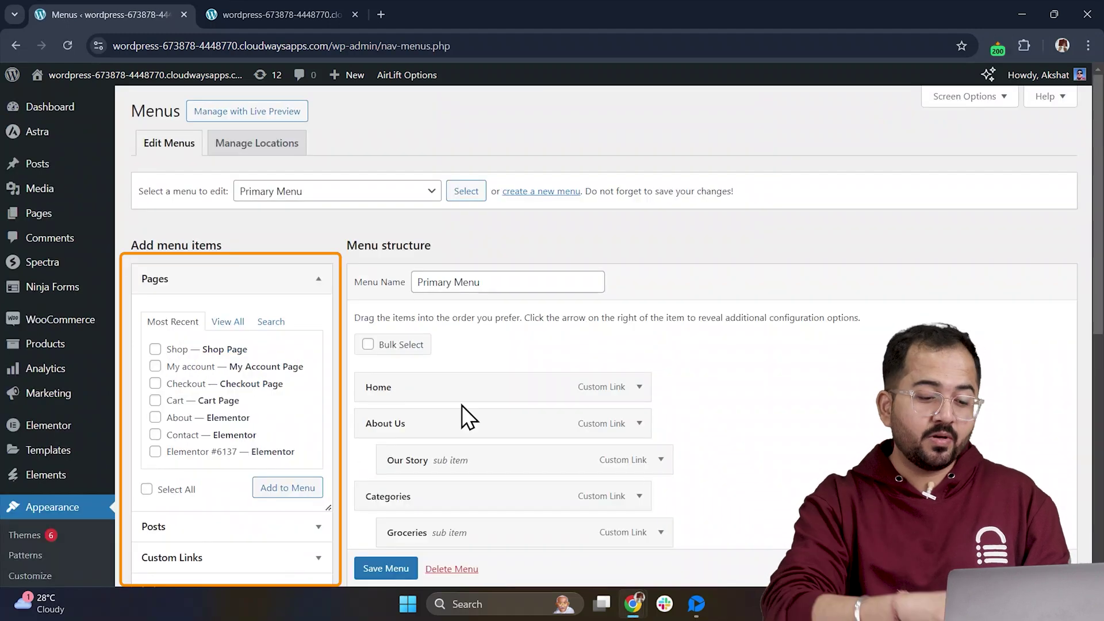
scroll(526, 399, down, 3)
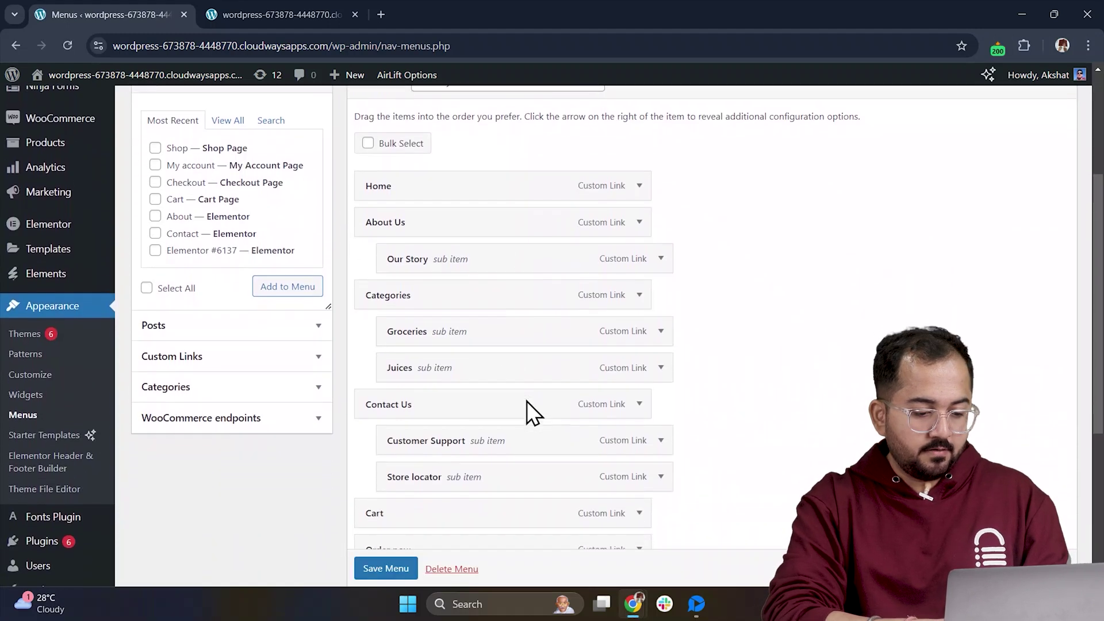
click(638, 177)
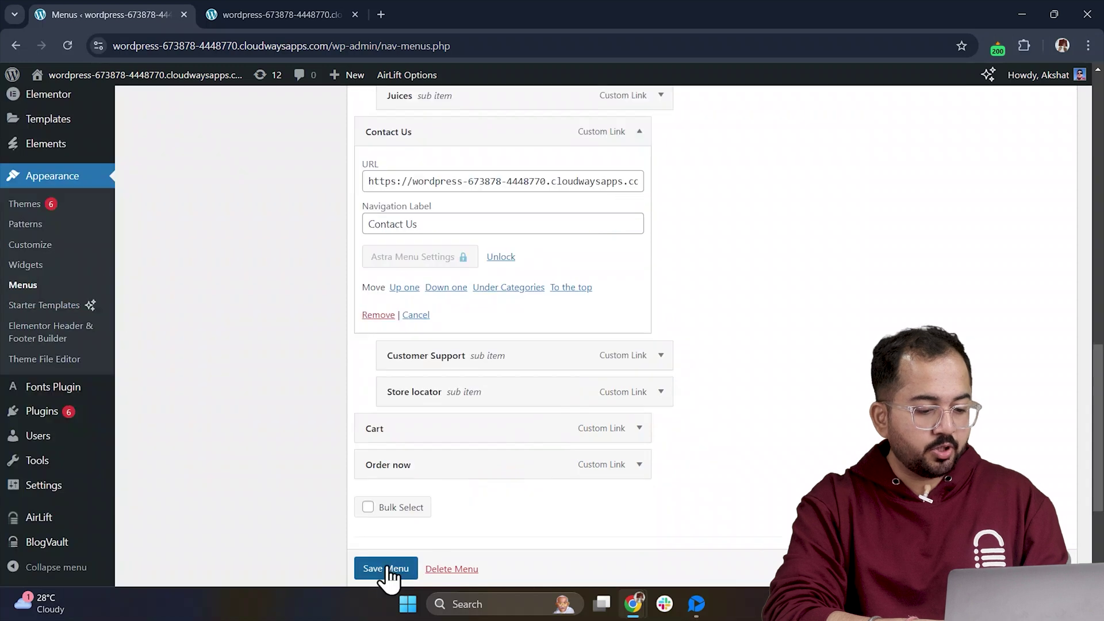
click(387, 568)
scroll(287, 308, up, 3)
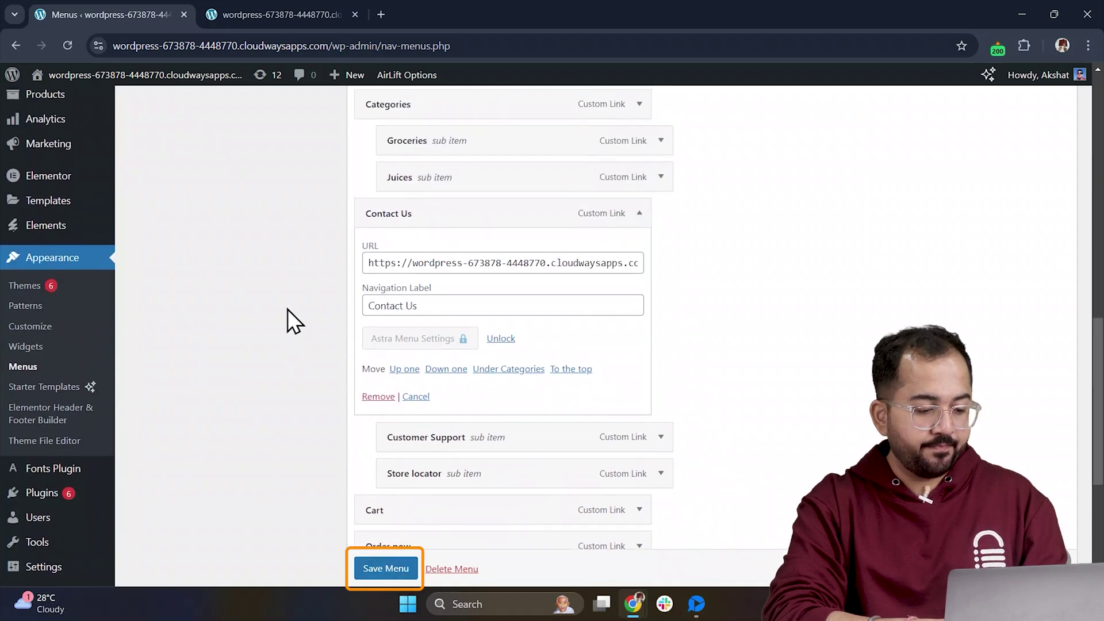
click(42, 476)
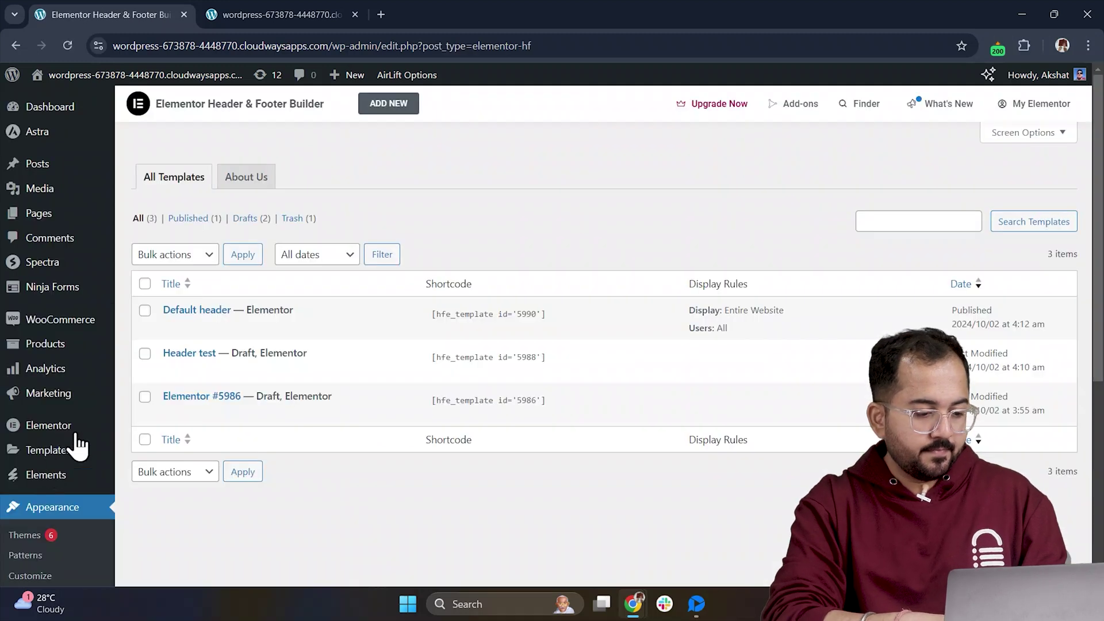
Step: Start a new template named 'Default header' and set its type to Header
click(400, 106)
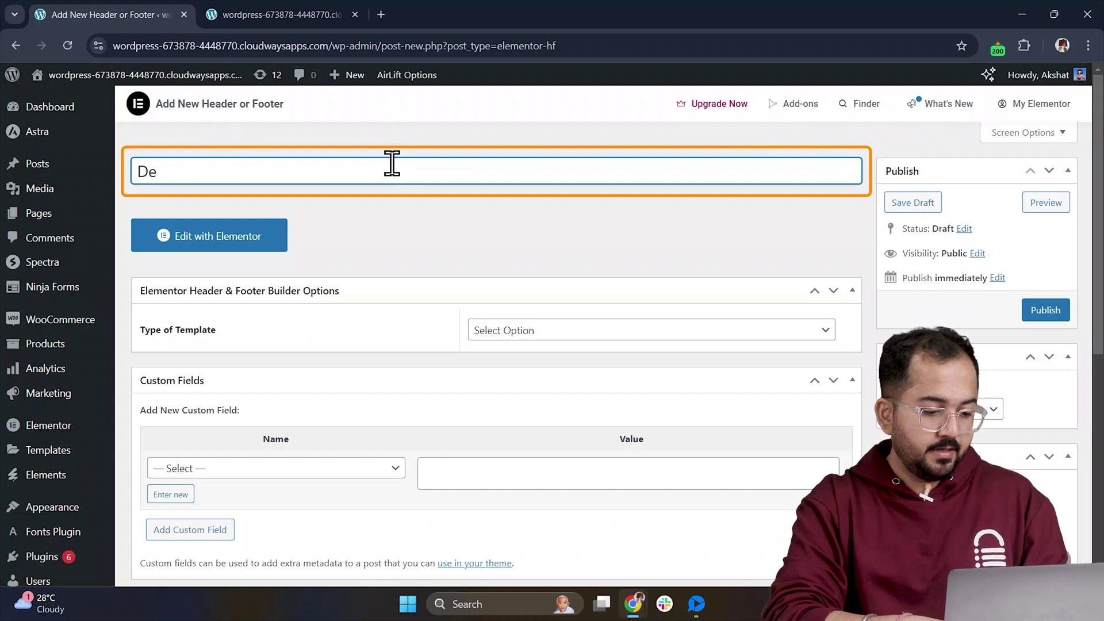
text(Default)
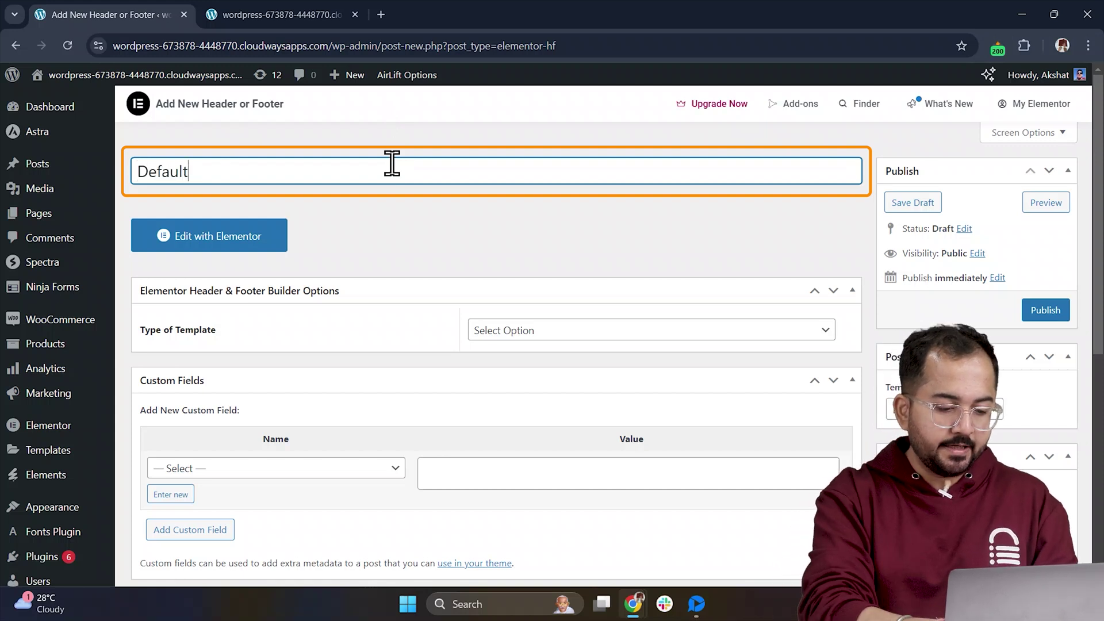
text( header)
scroll(391, 164, down, 1)
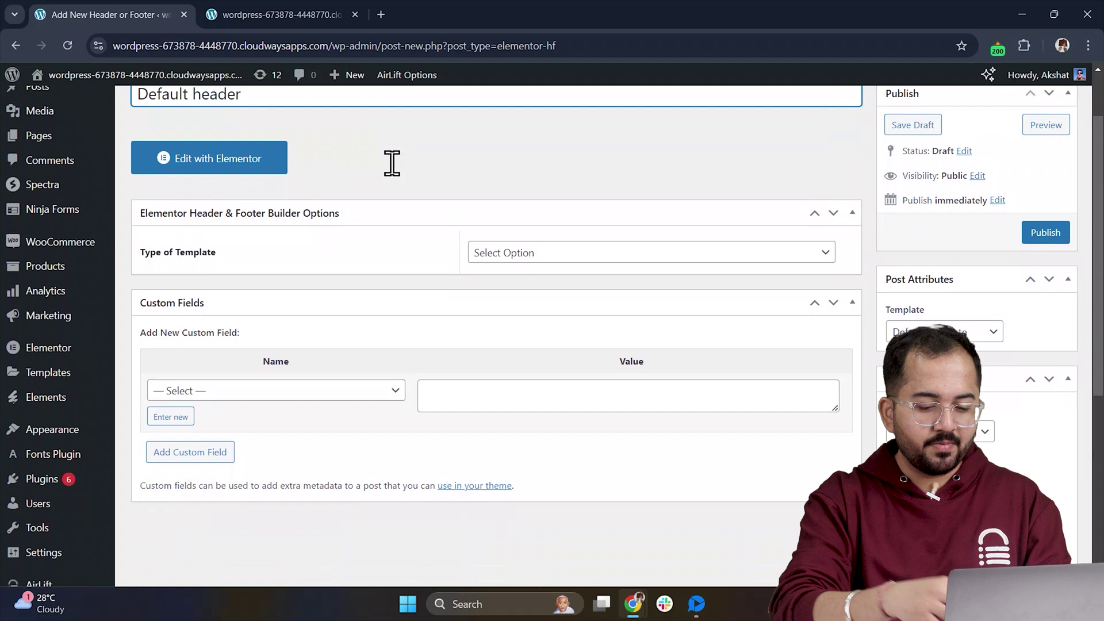
click(604, 251)
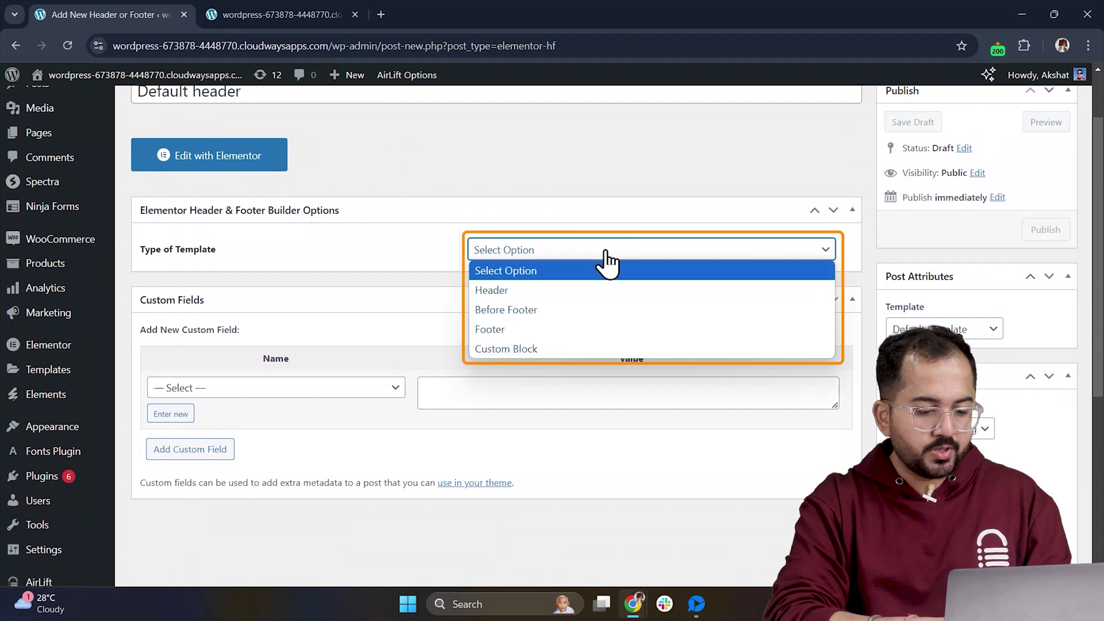
click(623, 291)
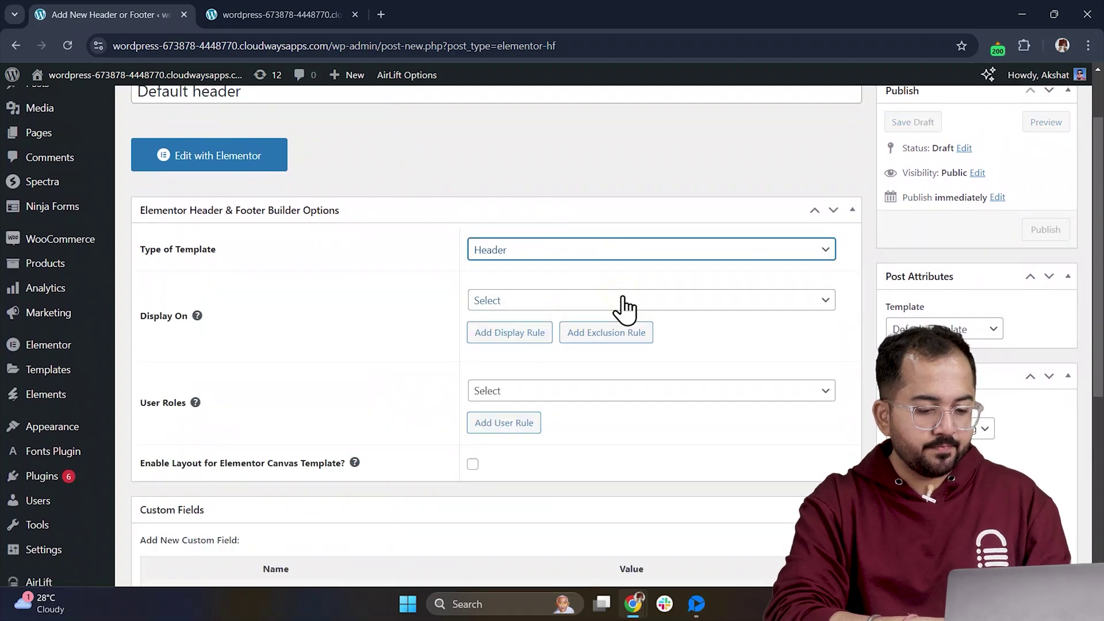
Step: Display it on the Entire Website for All user roles and save it as a draft
click(623, 300)
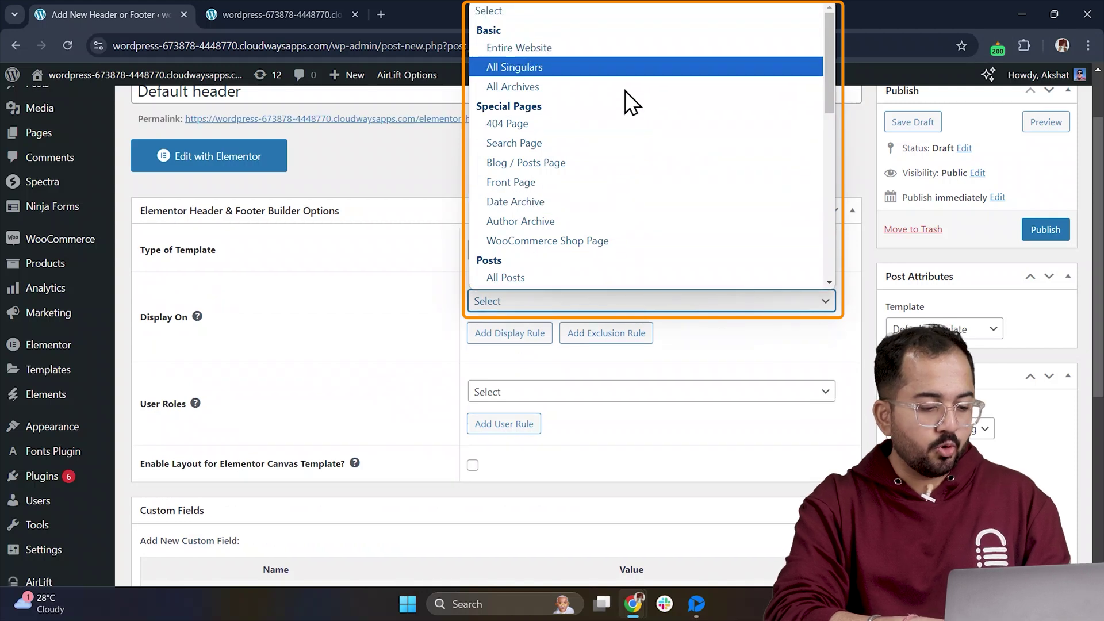
scroll(629, 116, down, 2)
scroll(629, 115, down, 5)
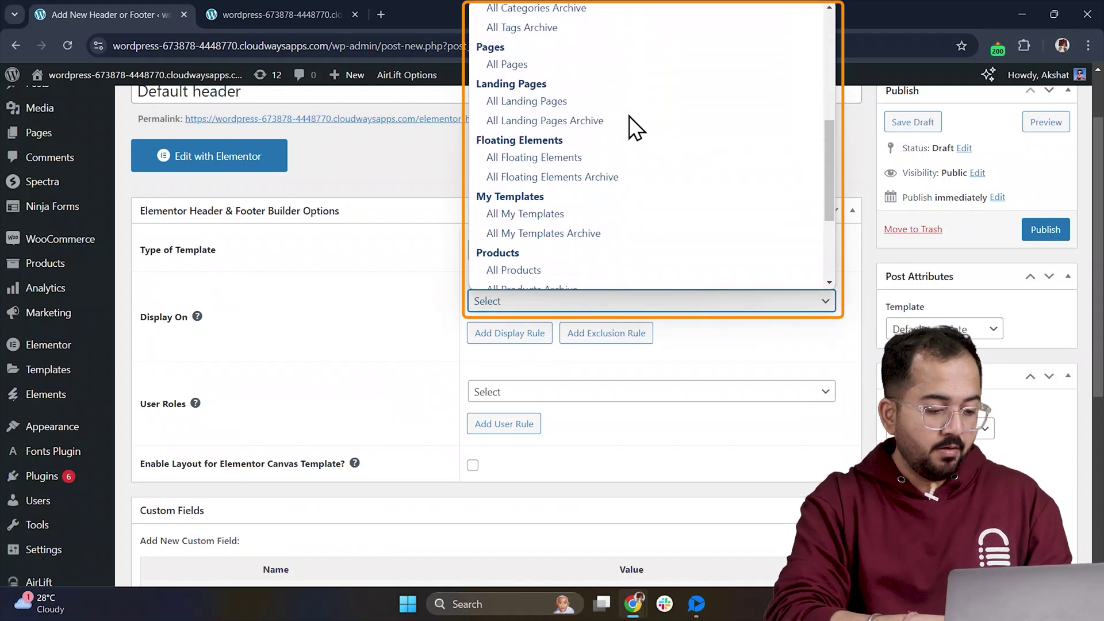
scroll(629, 116, up, 7)
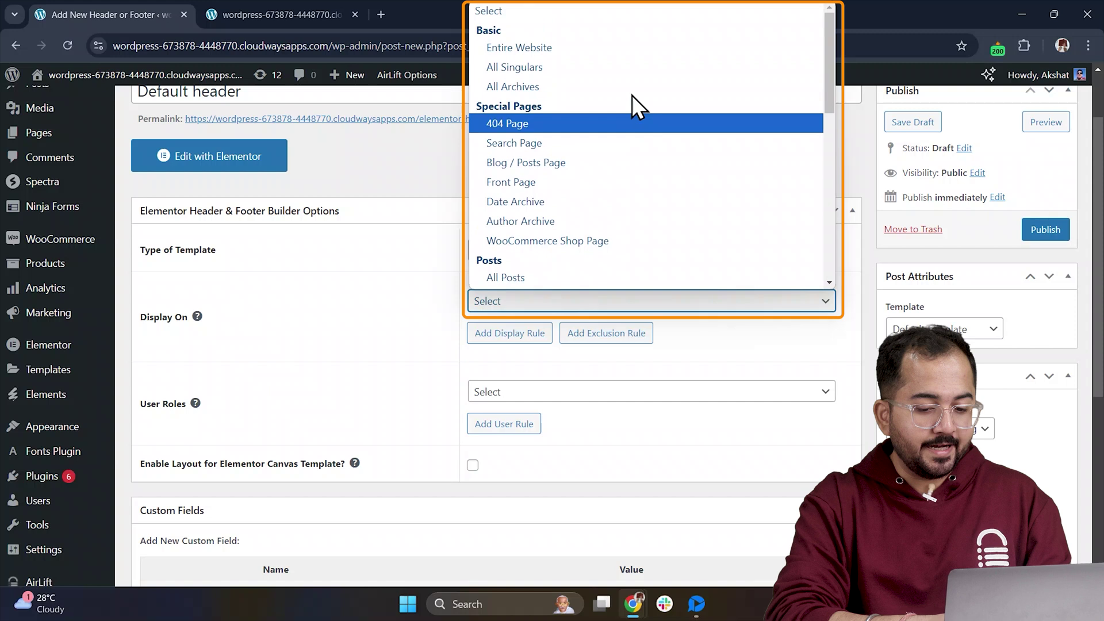
click(632, 50)
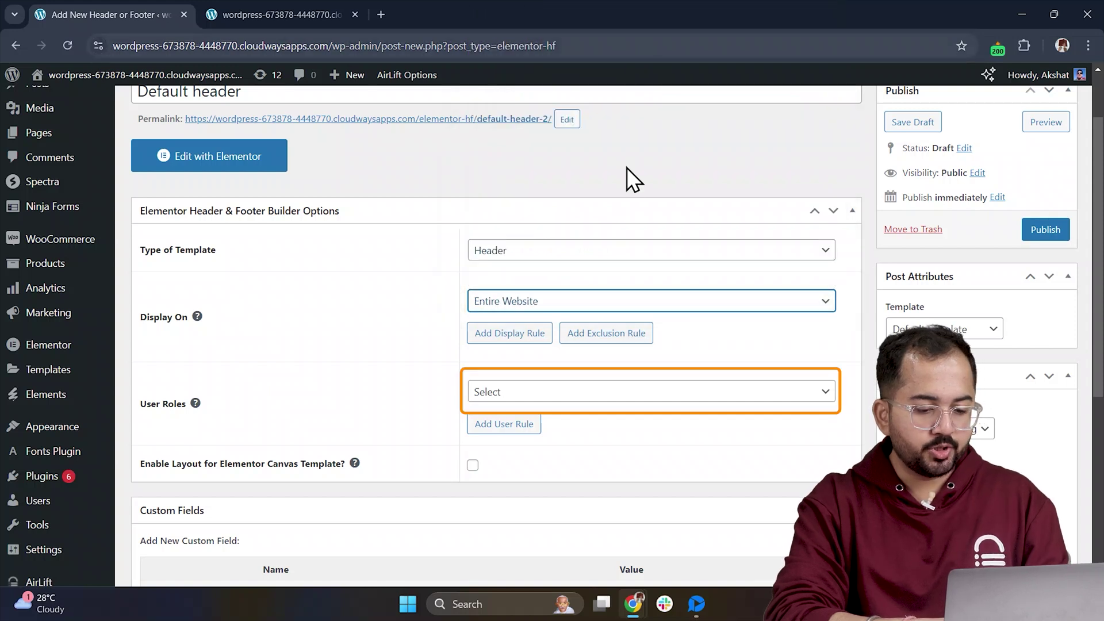
click(654, 393)
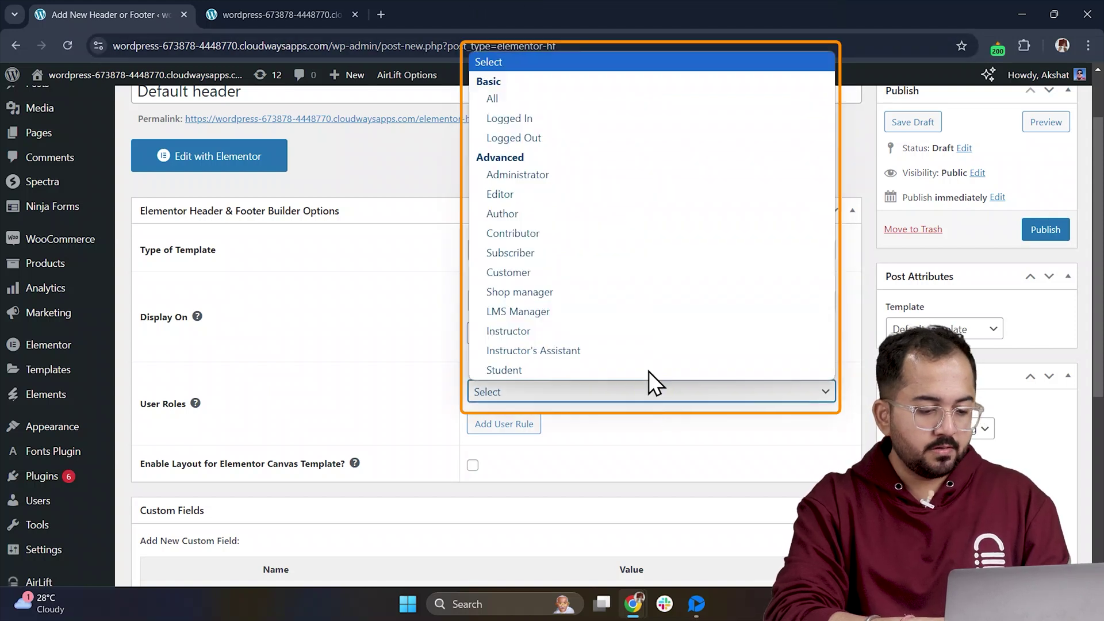
click(602, 103)
scroll(665, 313, up, 3)
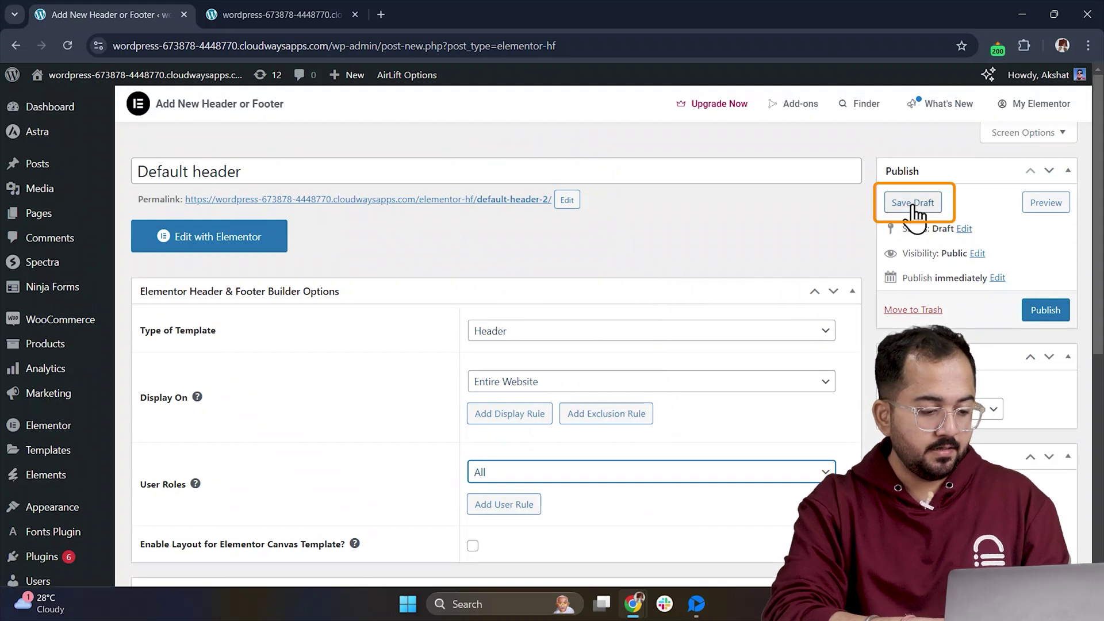
click(919, 208)
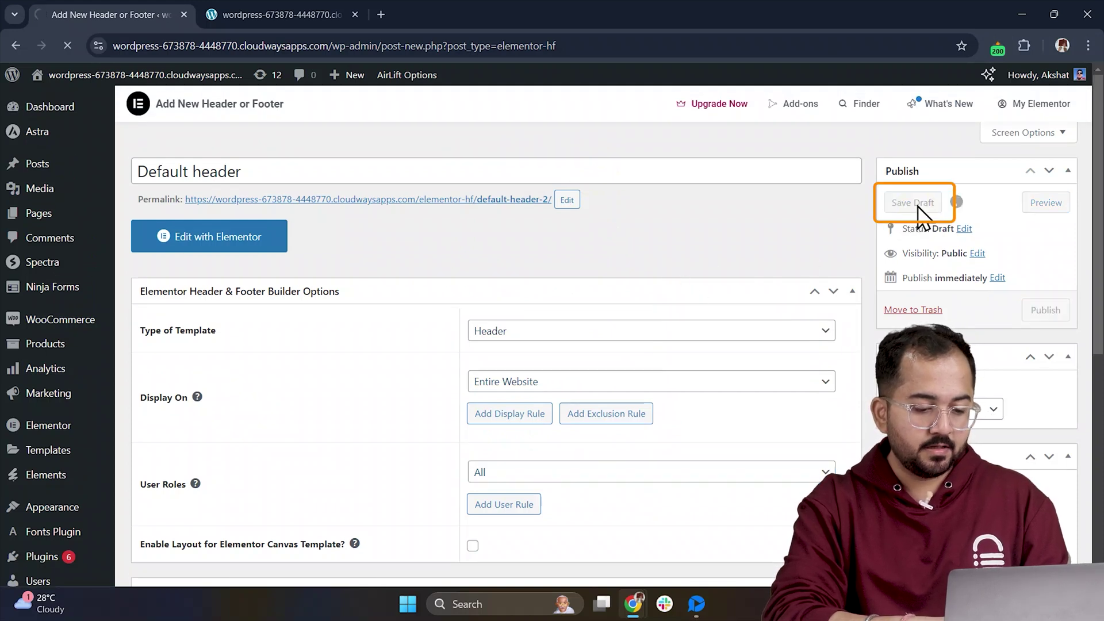
Step: Open the header template in Elementor and add a two-column structure
click(239, 286)
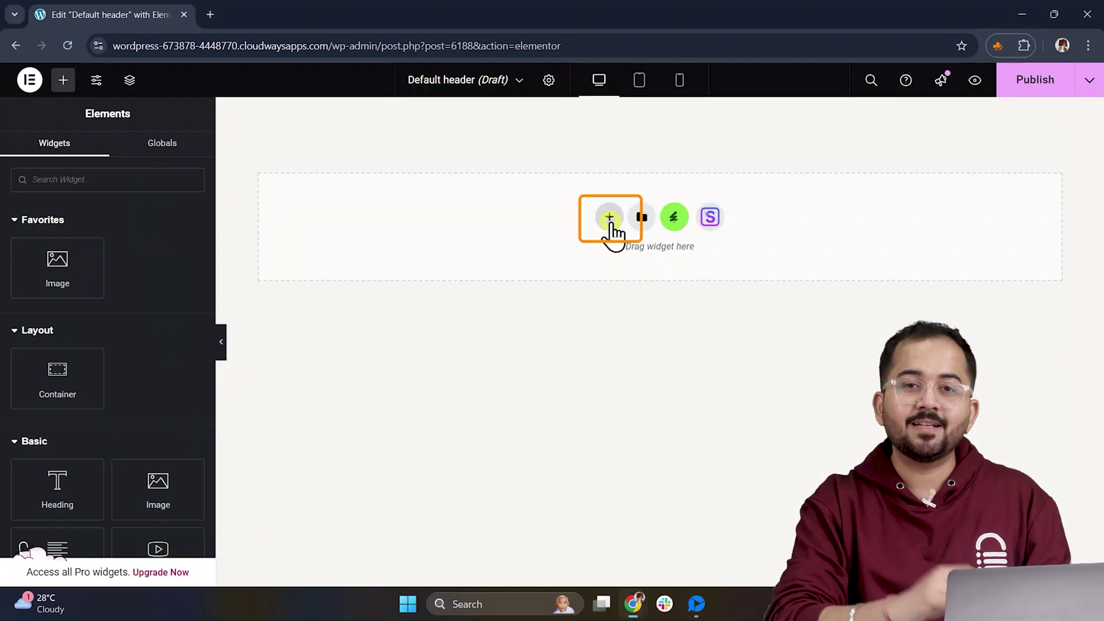
click(612, 236)
click(616, 262)
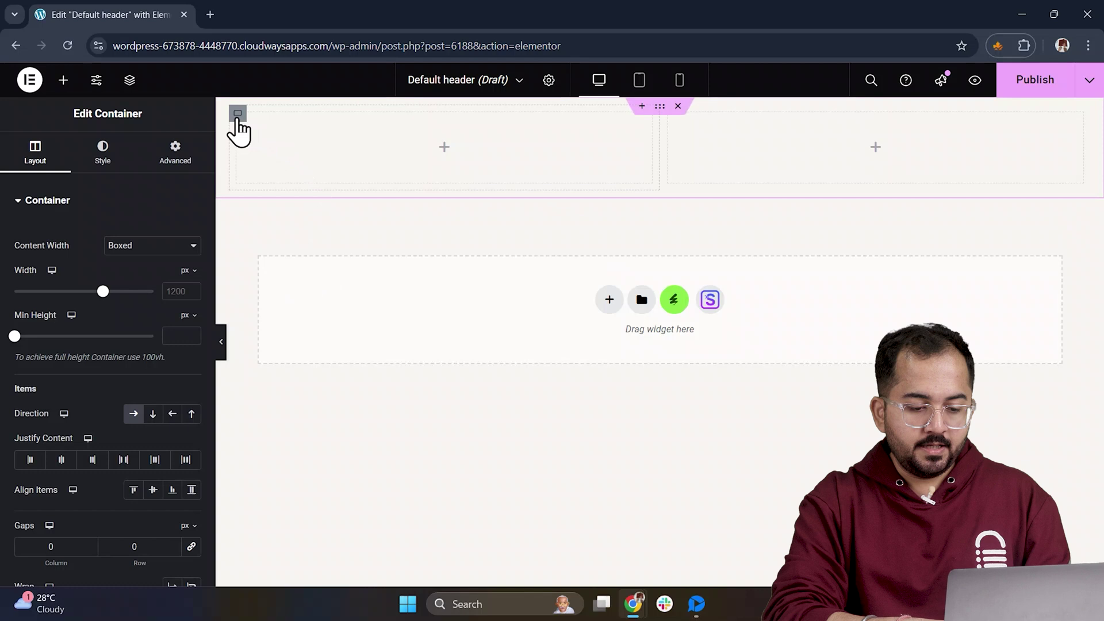
Step: Set the left column's width to 20% and its Align Items to Center
click(237, 113)
double_click(173, 291)
text(20)
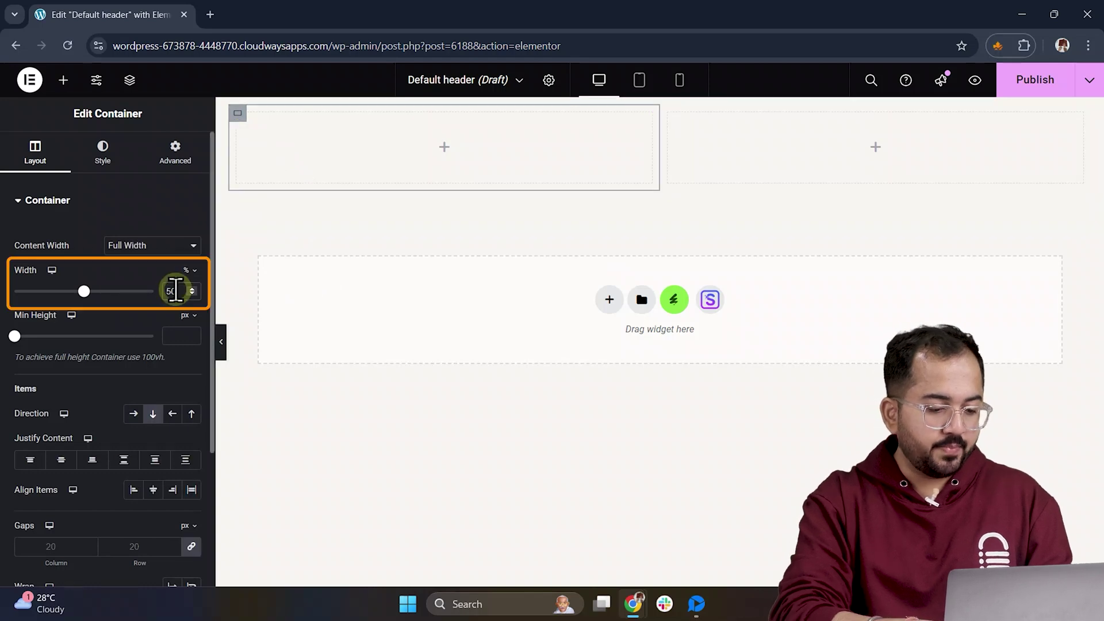
scroll(91, 451, down, 2)
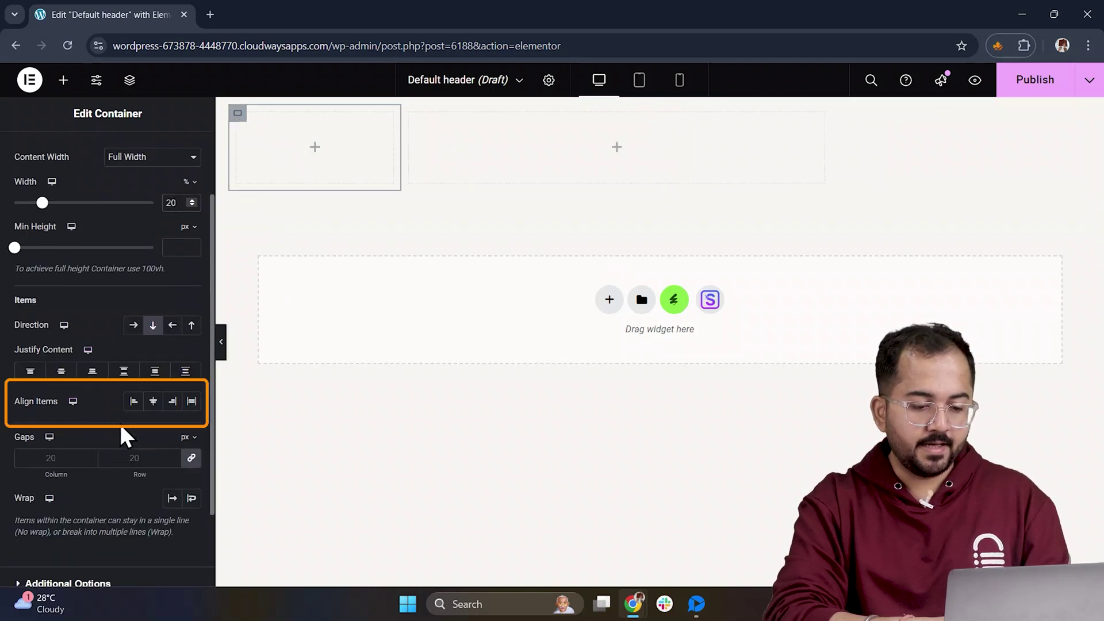
click(153, 401)
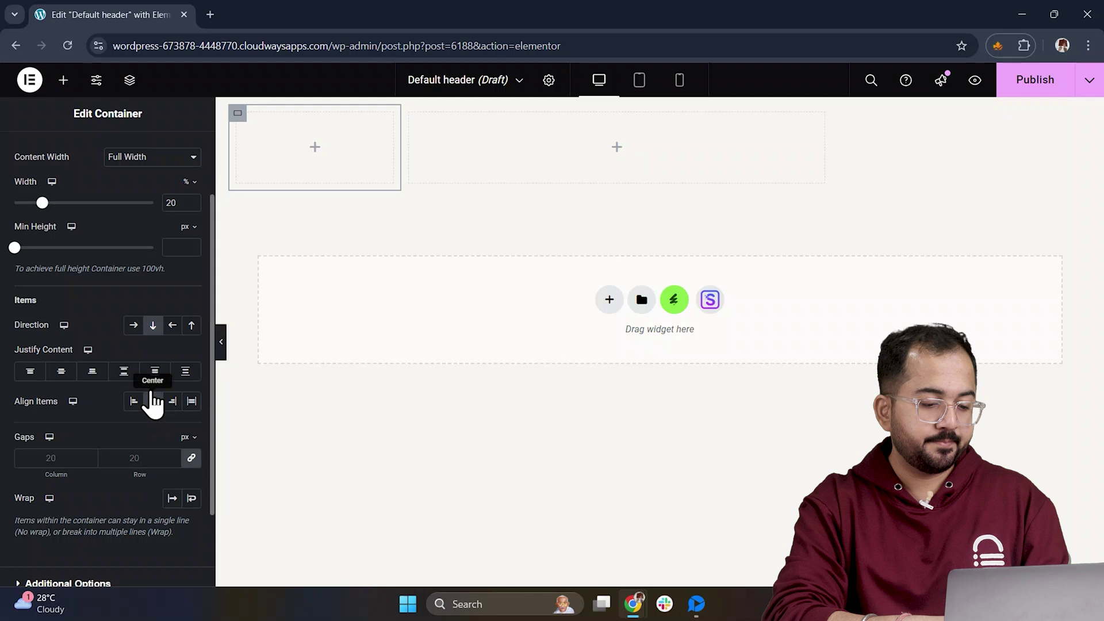
scroll(127, 164, up, 2)
click(63, 80)
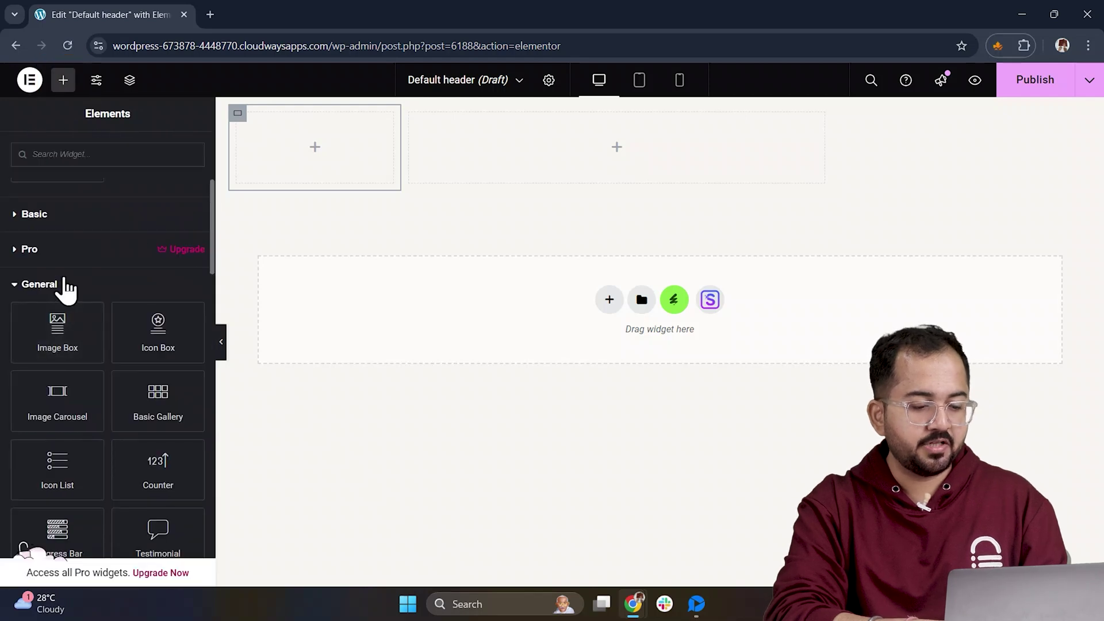
Step: Drop the Site Logo widget into the left column and set its Image Resolution to Custom
click(65, 285)
scroll(66, 259, down, 1)
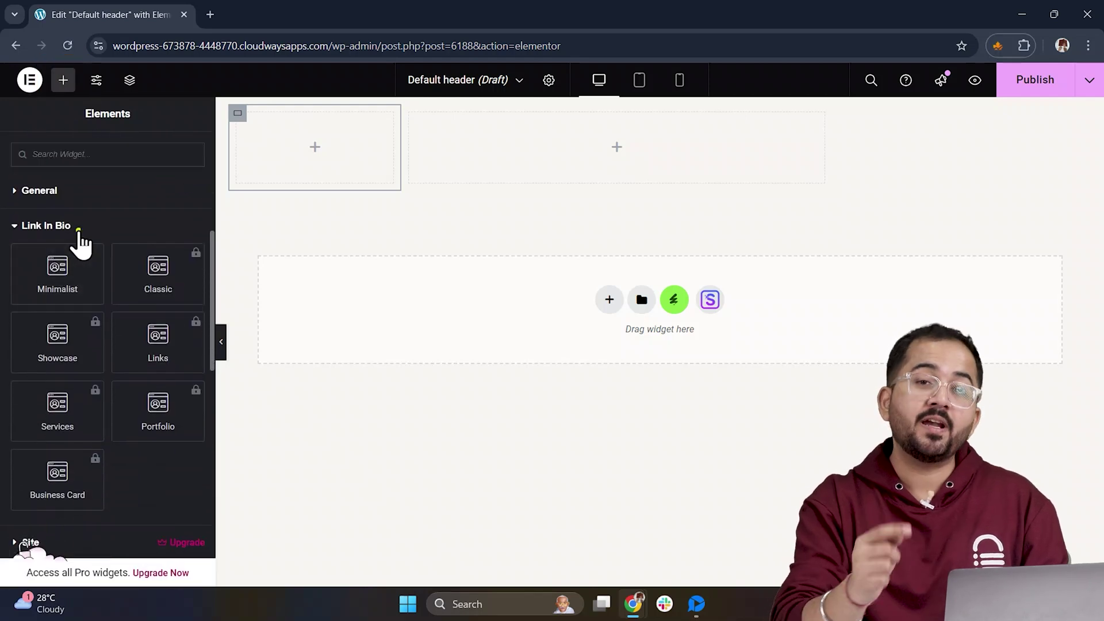
click(79, 230)
scroll(79, 287, down, 3)
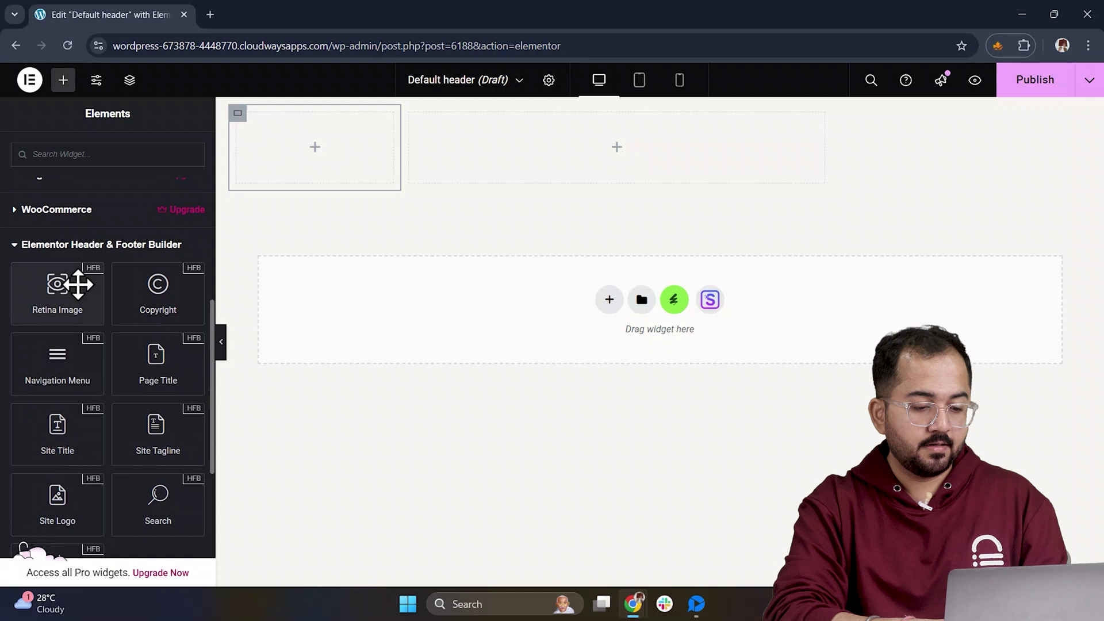
scroll(79, 283, down, 2)
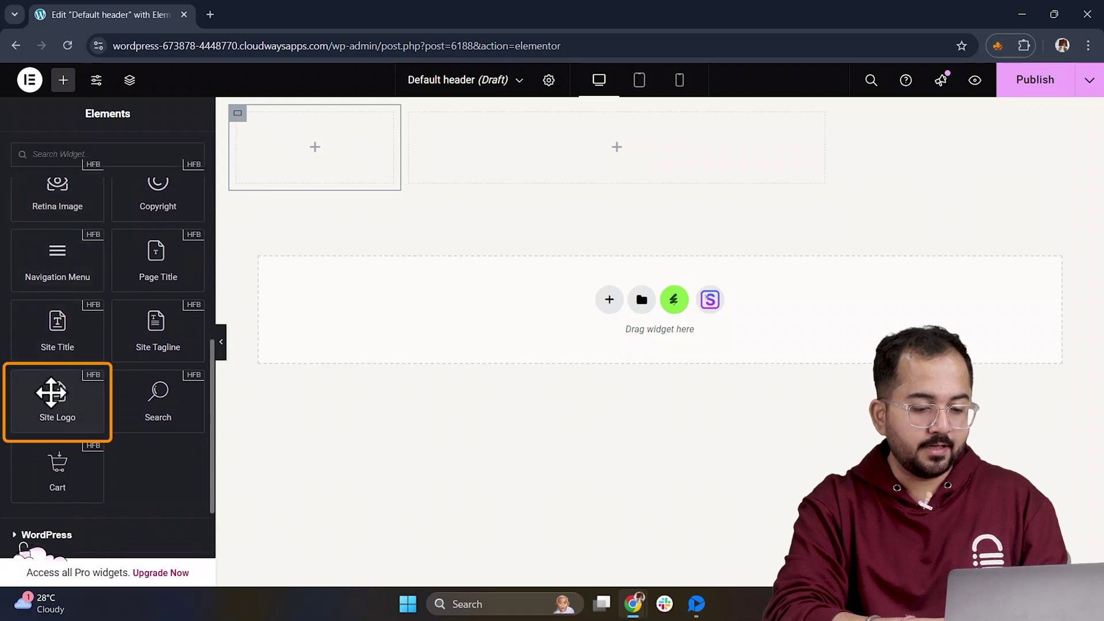
drag(52, 389, 307, 150)
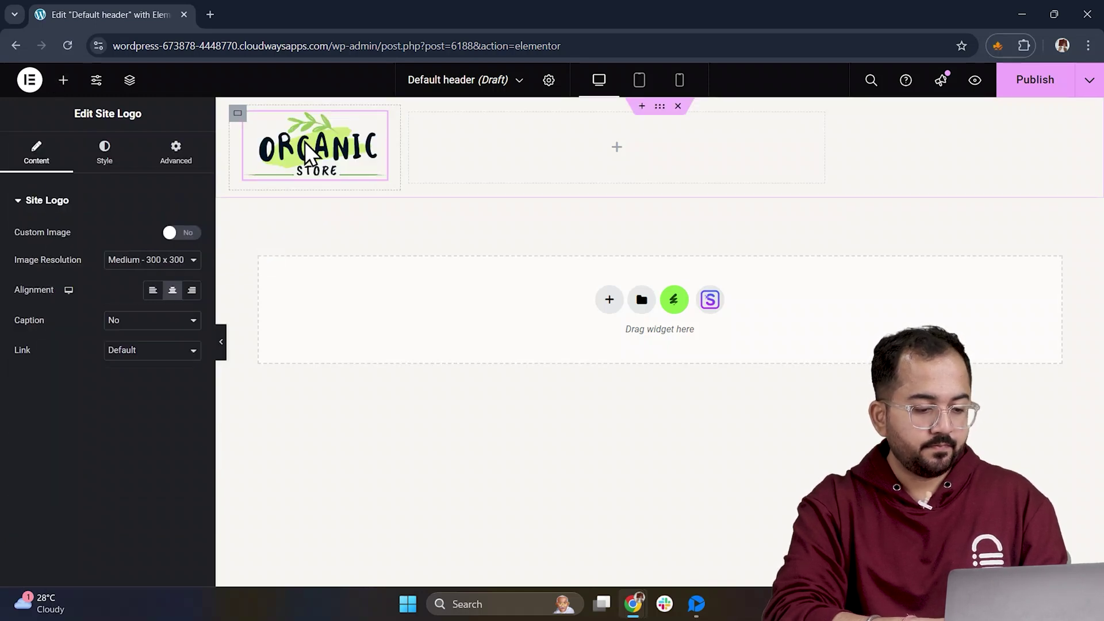
click(161, 262)
click(165, 450)
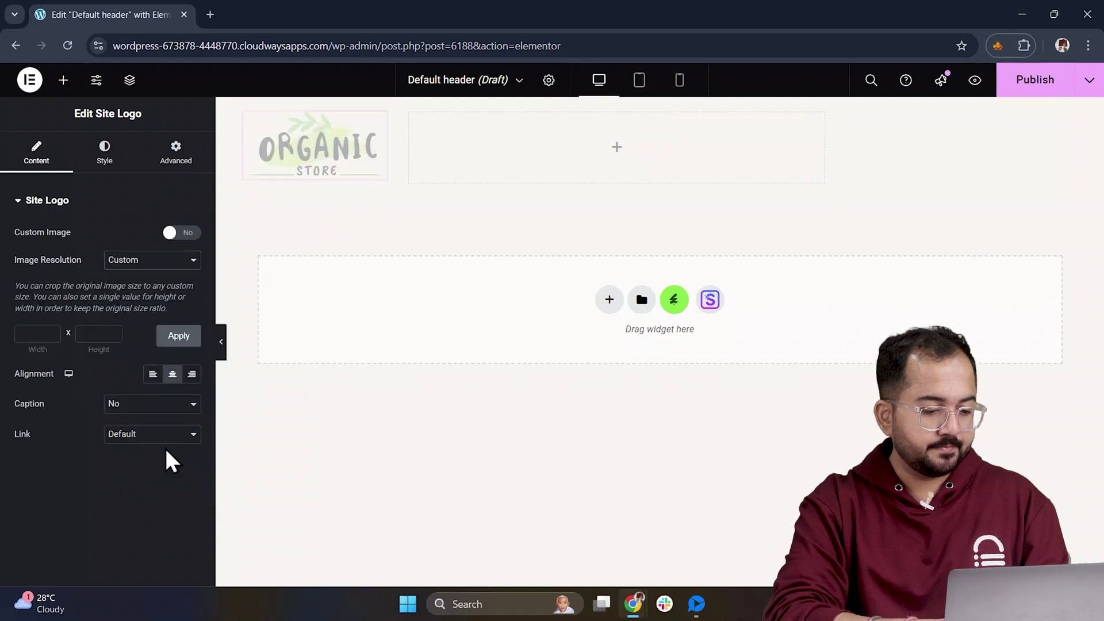
scroll(113, 409, down, 8)
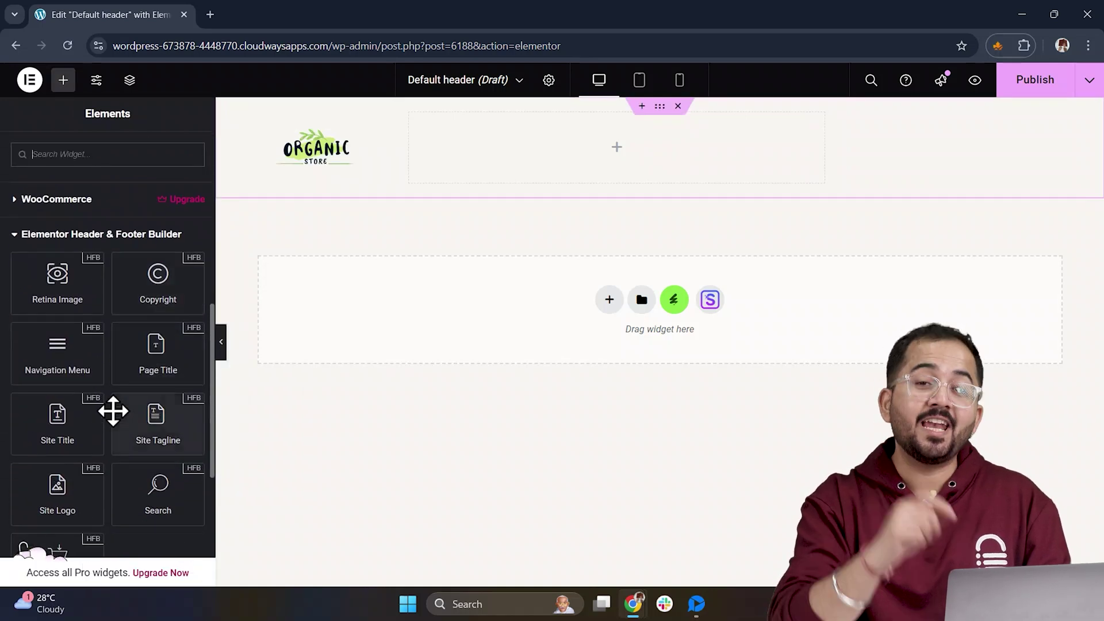
Step: Place a Navigation Menu in the right column using Primary Menu, with Last Menu Item as Button
drag(63, 351, 650, 146)
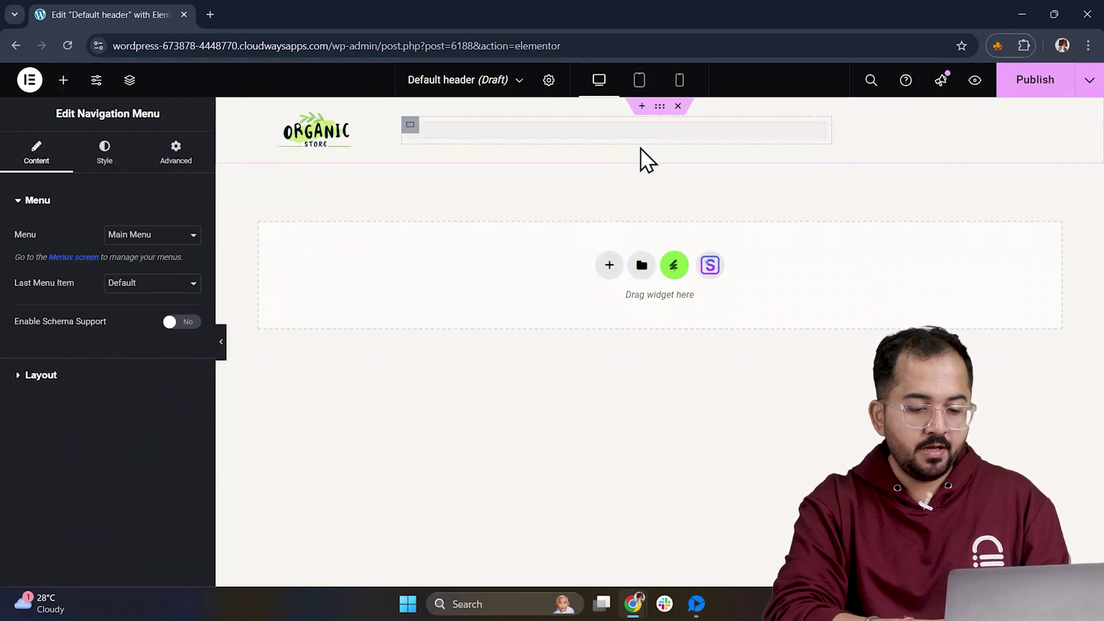
click(179, 246)
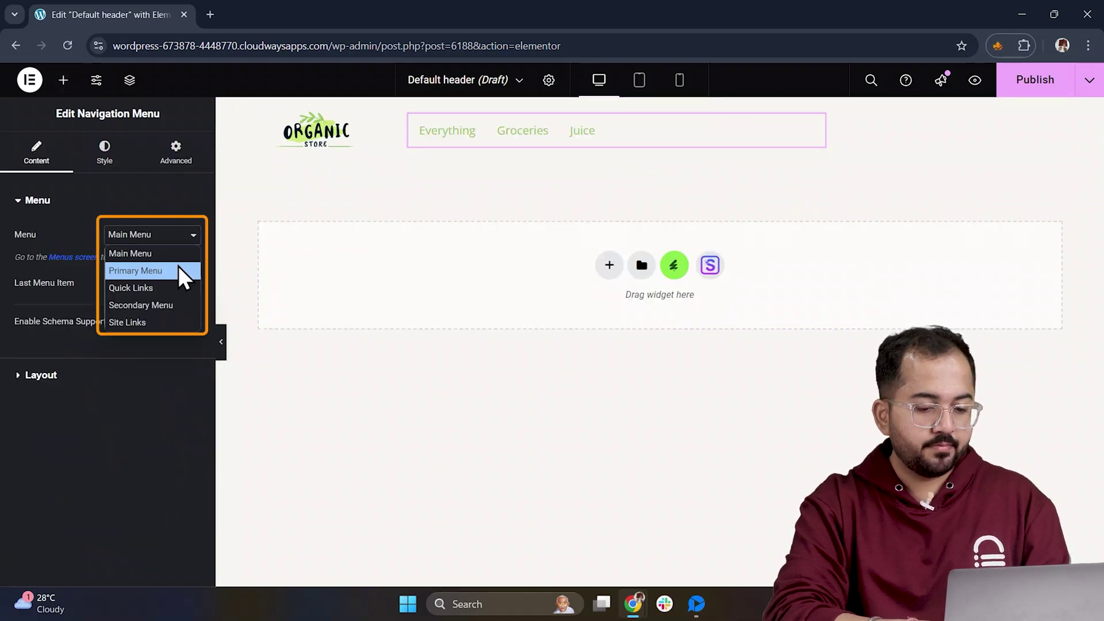
click(178, 266)
click(193, 284)
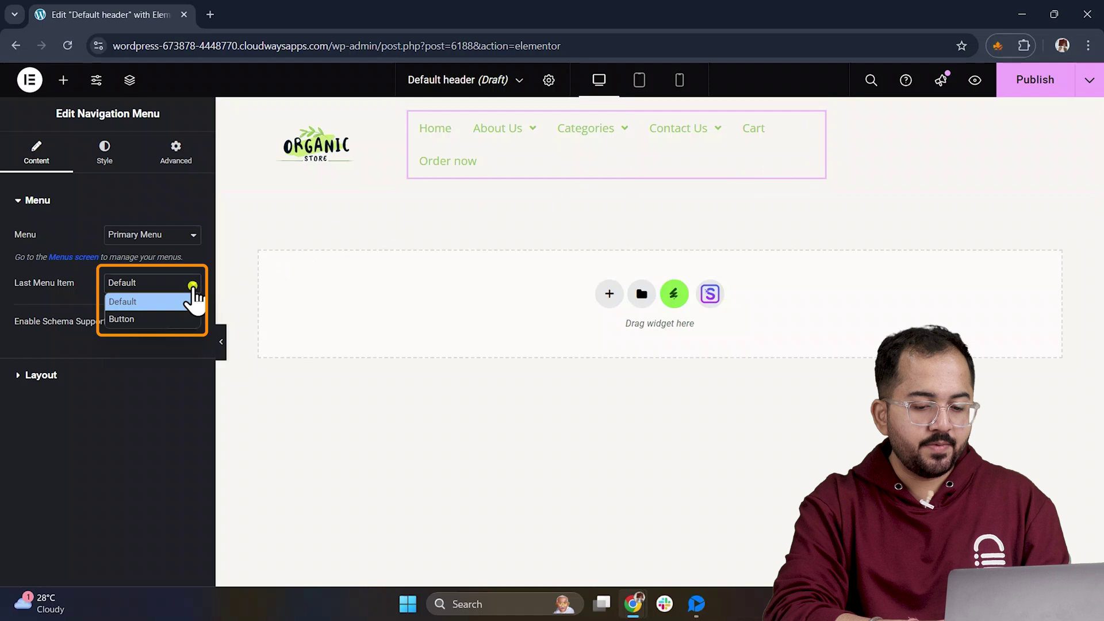
click(183, 320)
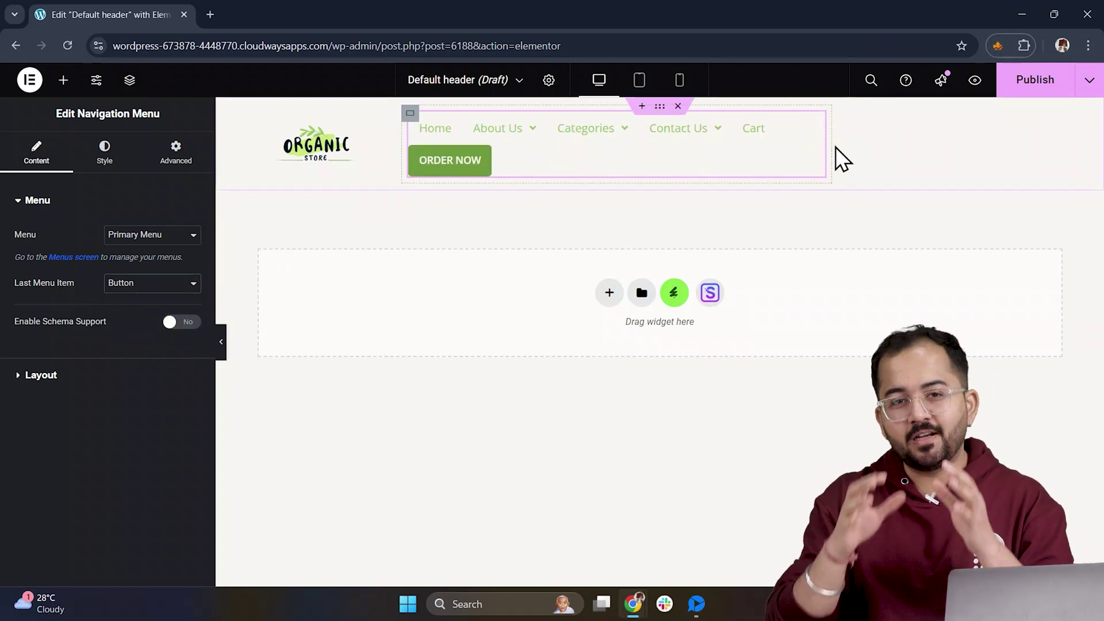
Step: Widen the spacing between menu items and align the navigation menu to the right
click(106, 158)
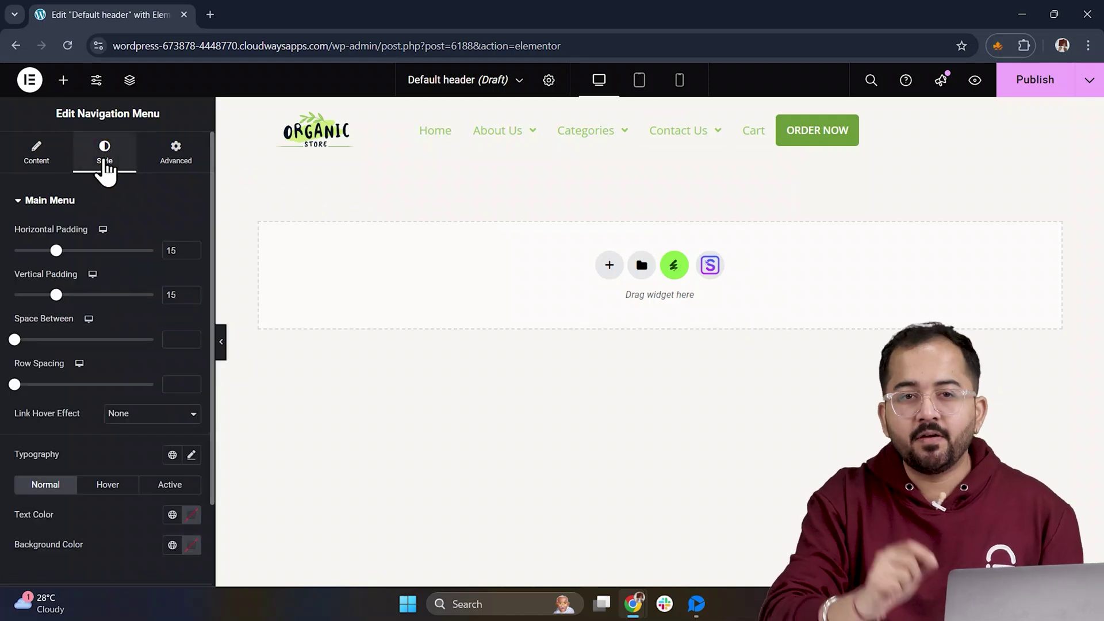
drag(18, 343, 61, 346)
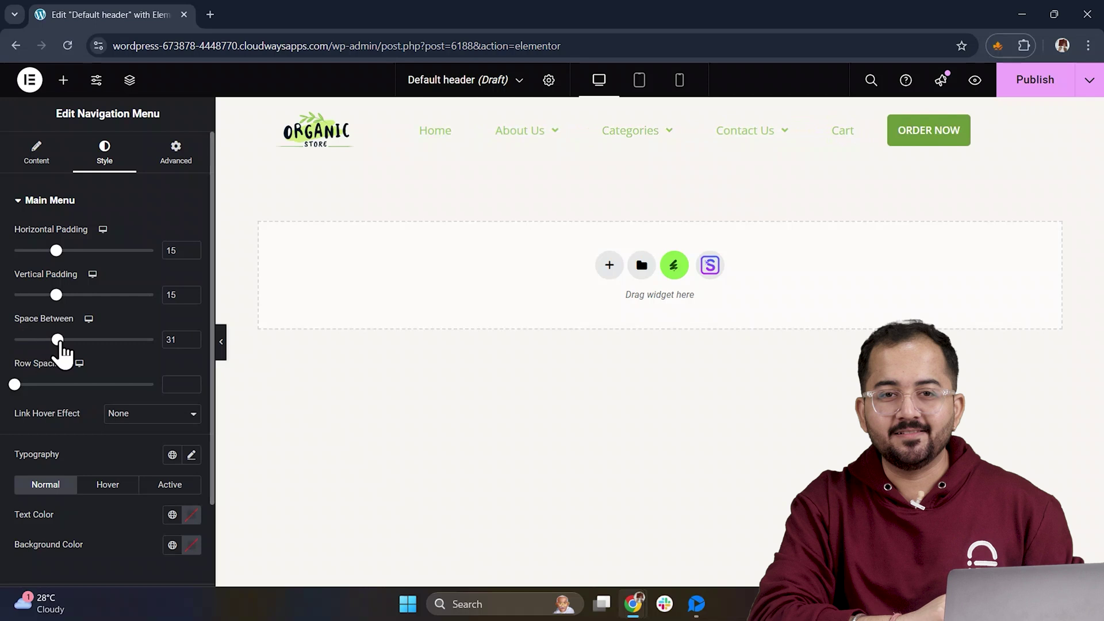
click(37, 156)
click(99, 381)
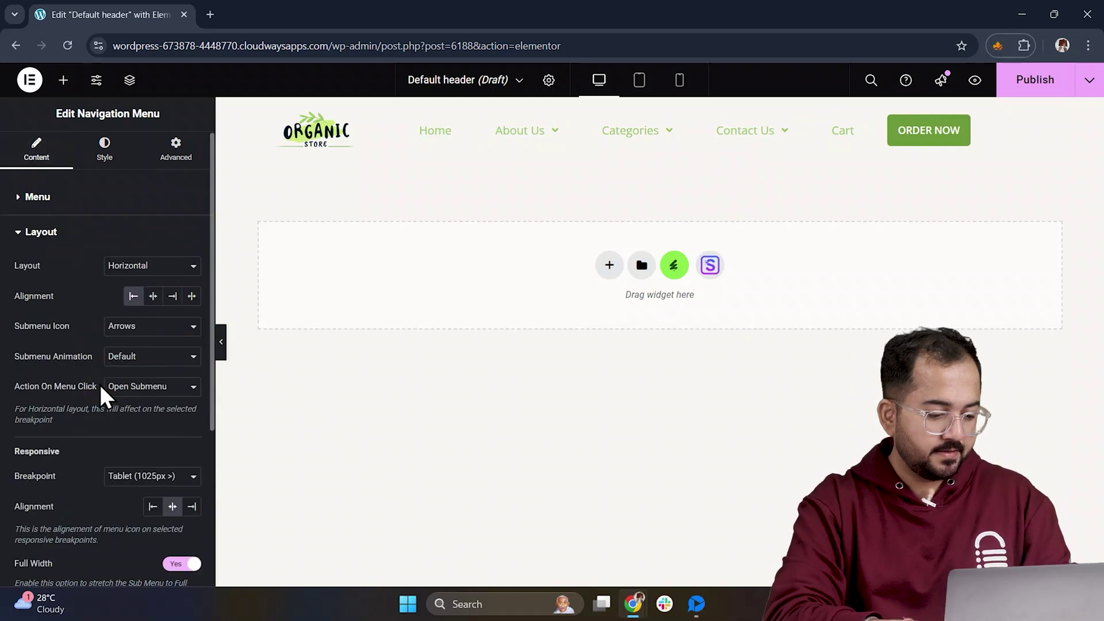
click(173, 275)
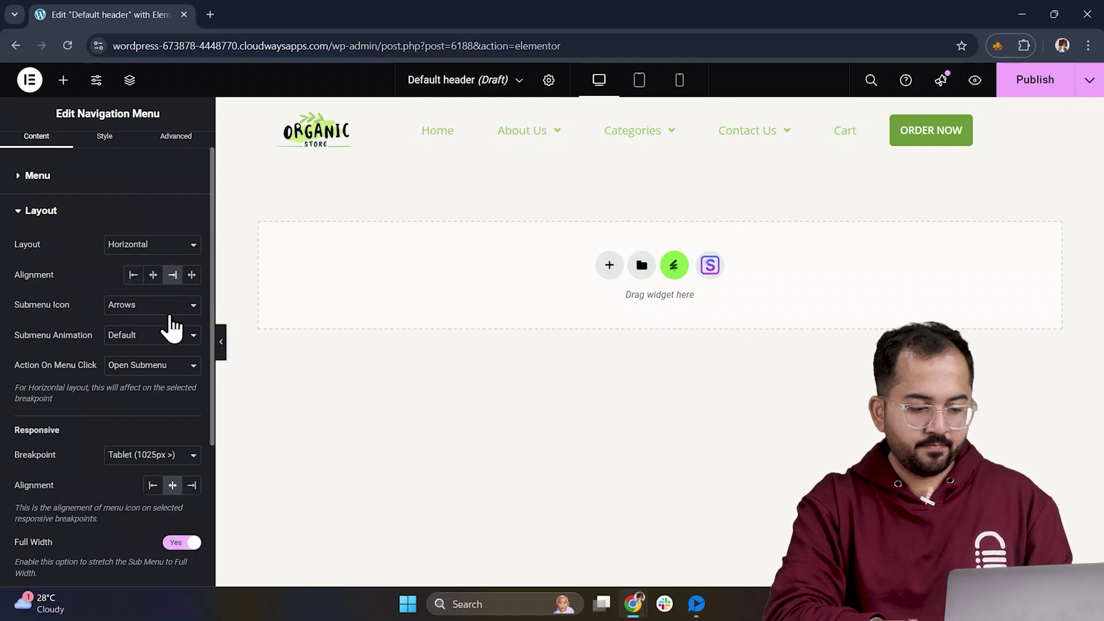
Step: After trying Plus and Classic, set Submenu Icon to Arrows and Submenu Animation to Slide Up
click(177, 308)
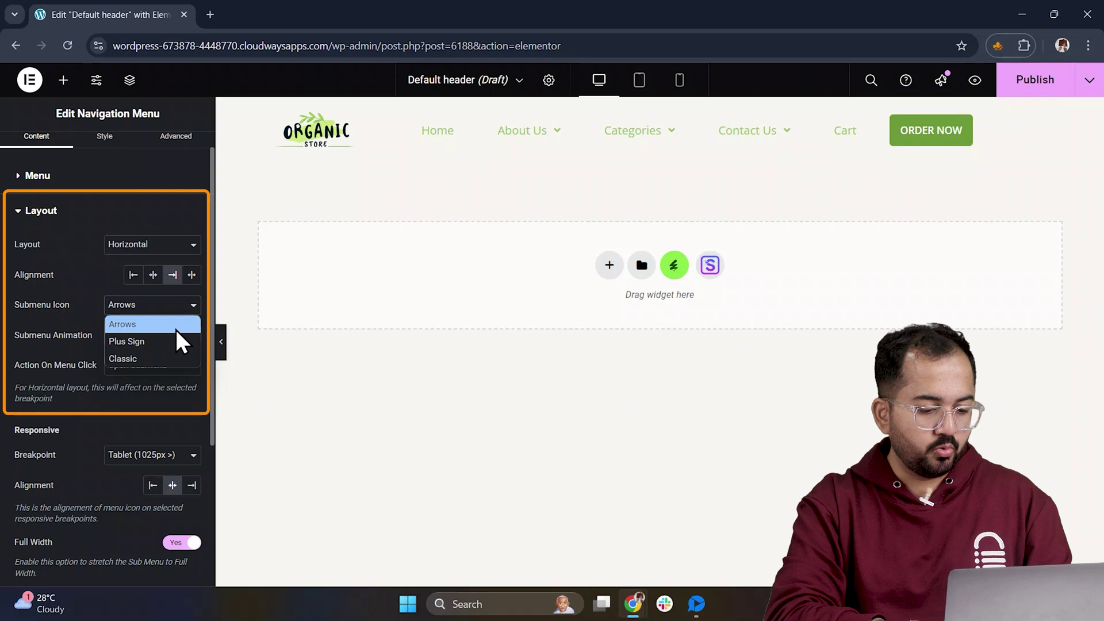
click(176, 339)
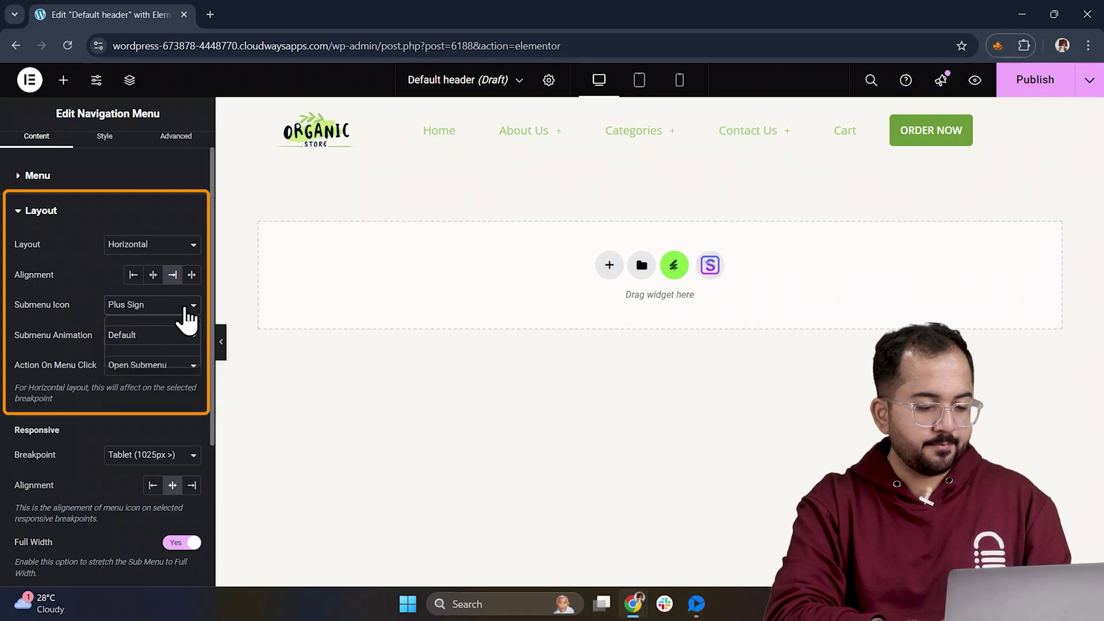
click(187, 315)
click(180, 358)
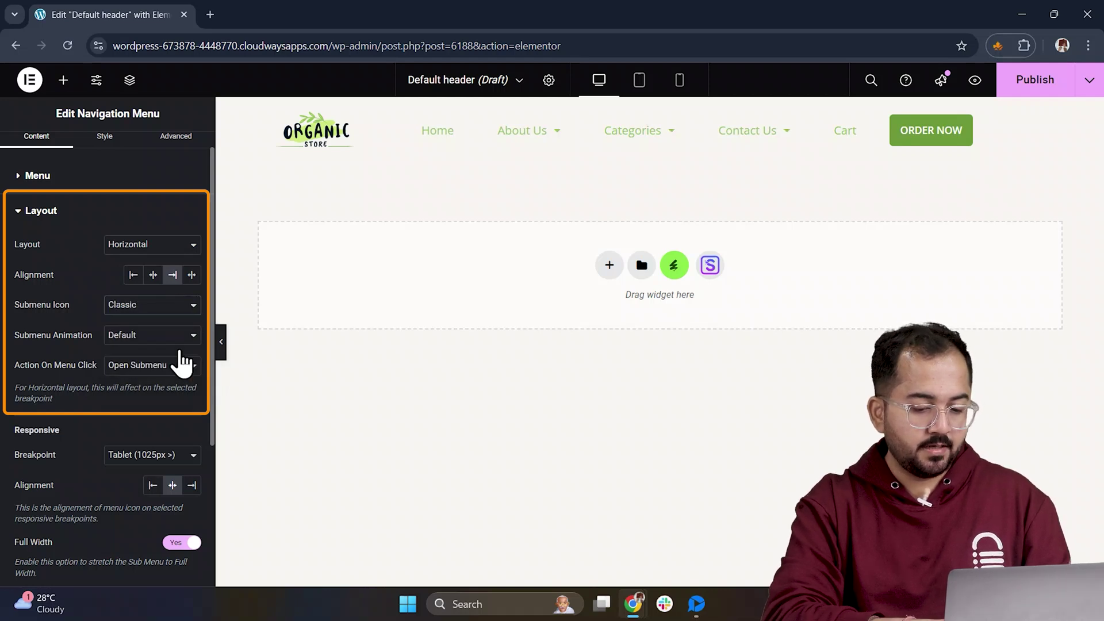
click(188, 313)
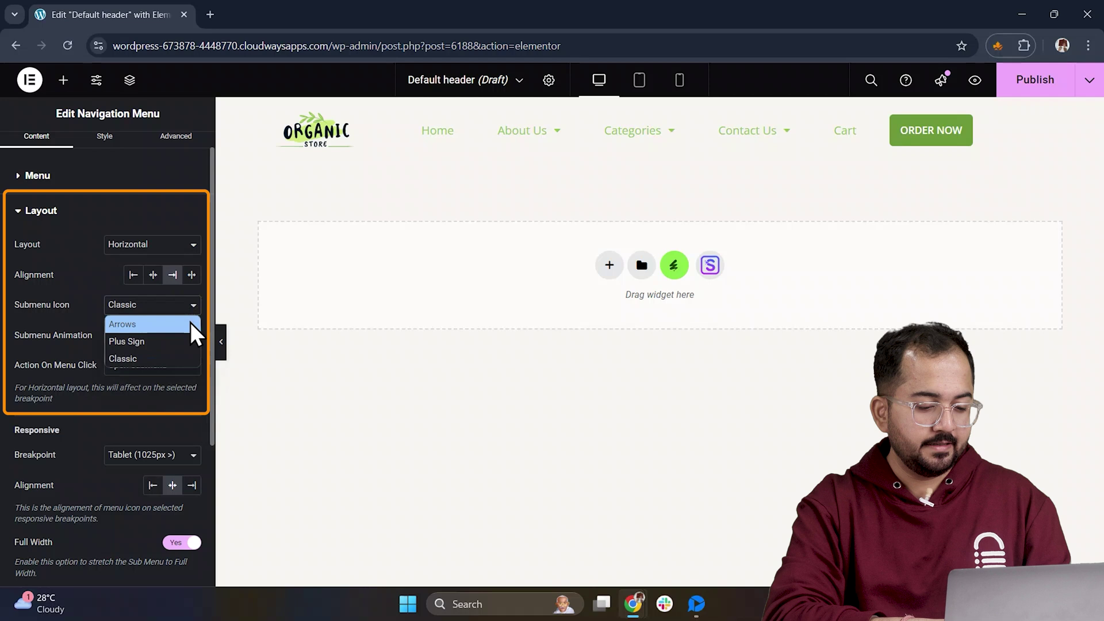
click(189, 324)
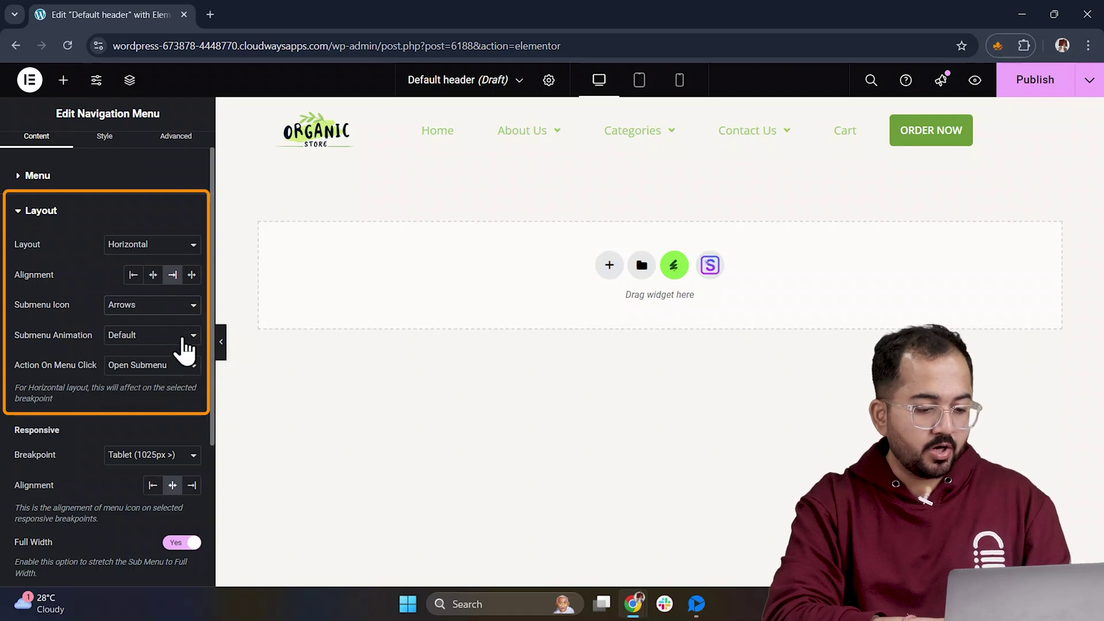
click(183, 336)
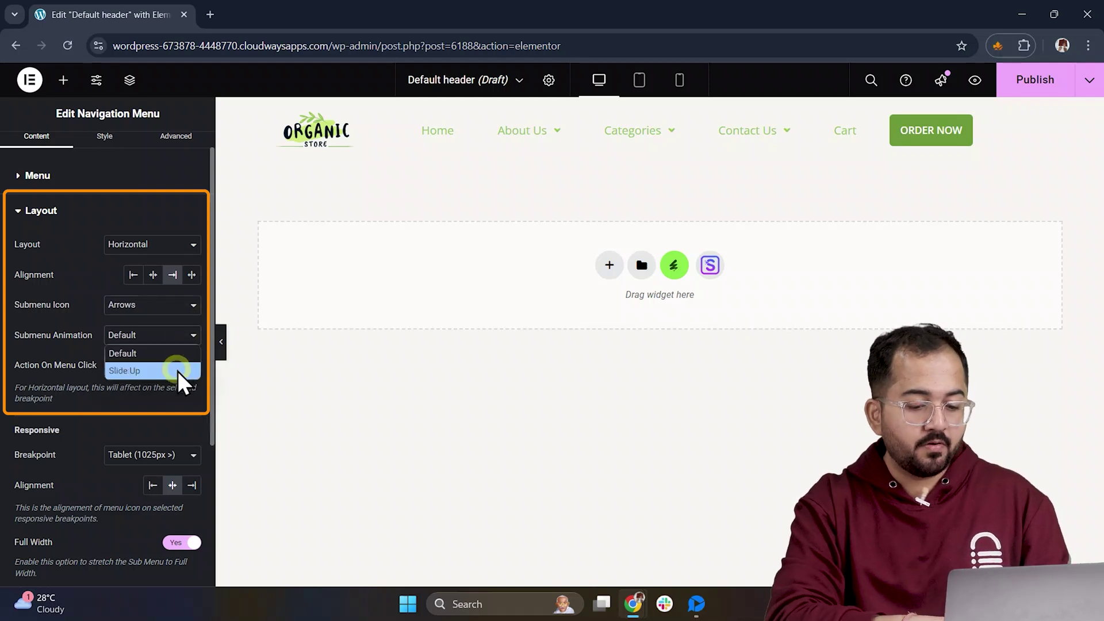
click(177, 371)
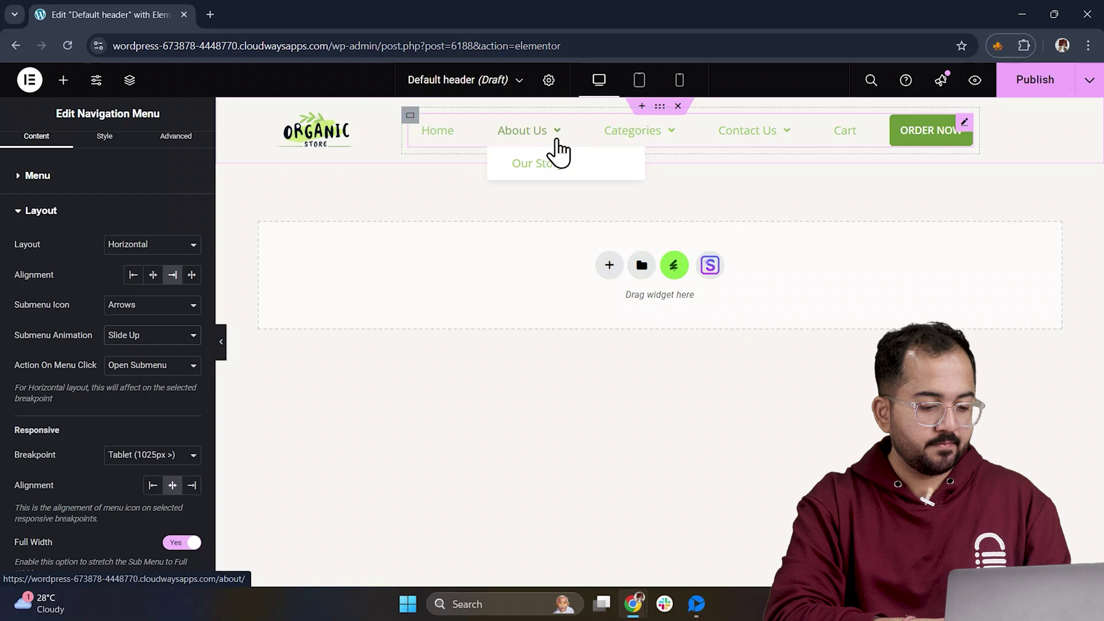
scroll(154, 394, down, 1)
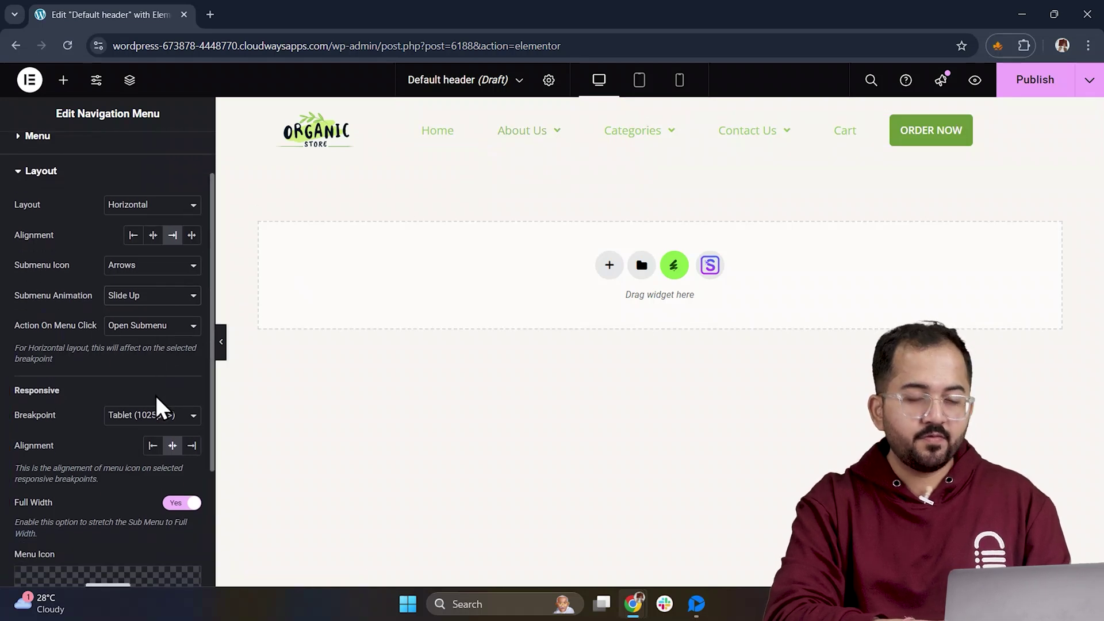
scroll(154, 397, up, 2)
click(177, 263)
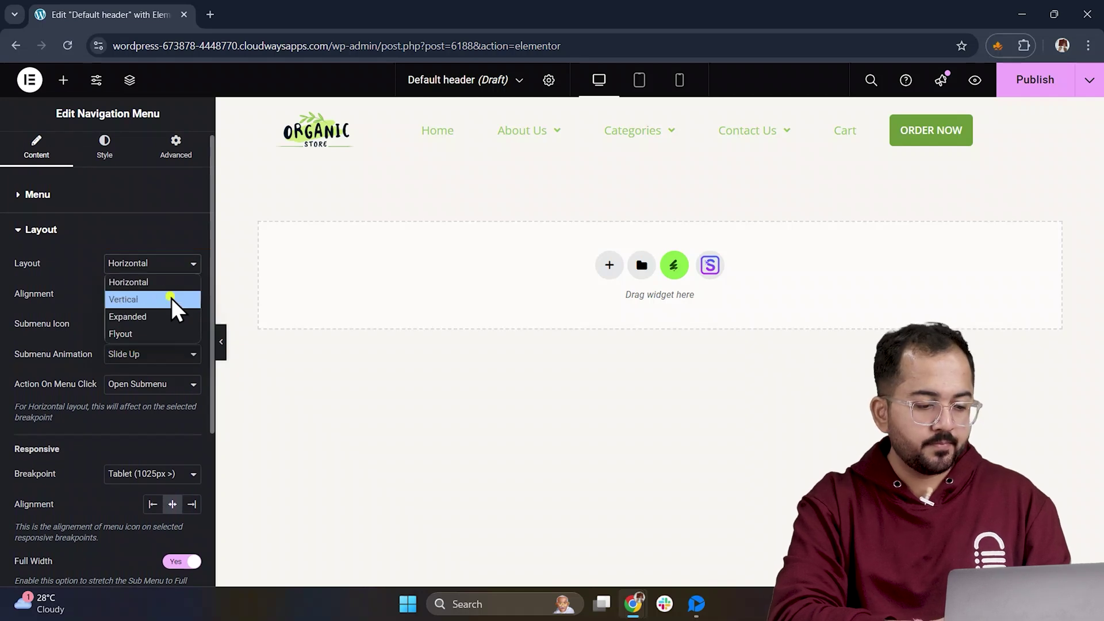
click(171, 299)
click(188, 265)
click(177, 316)
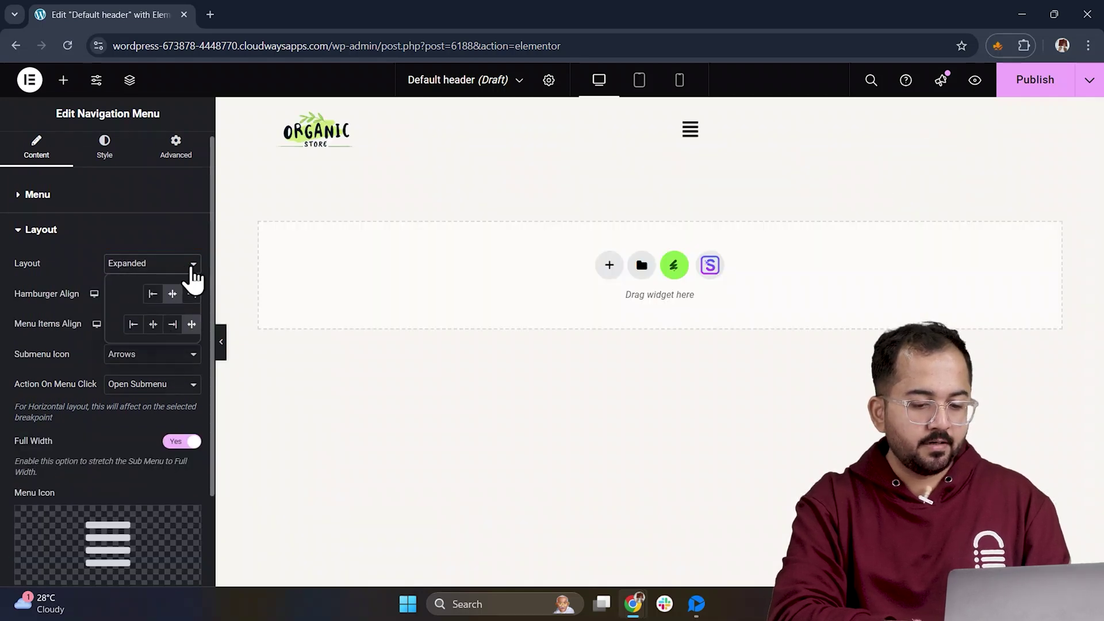
click(192, 268)
click(174, 334)
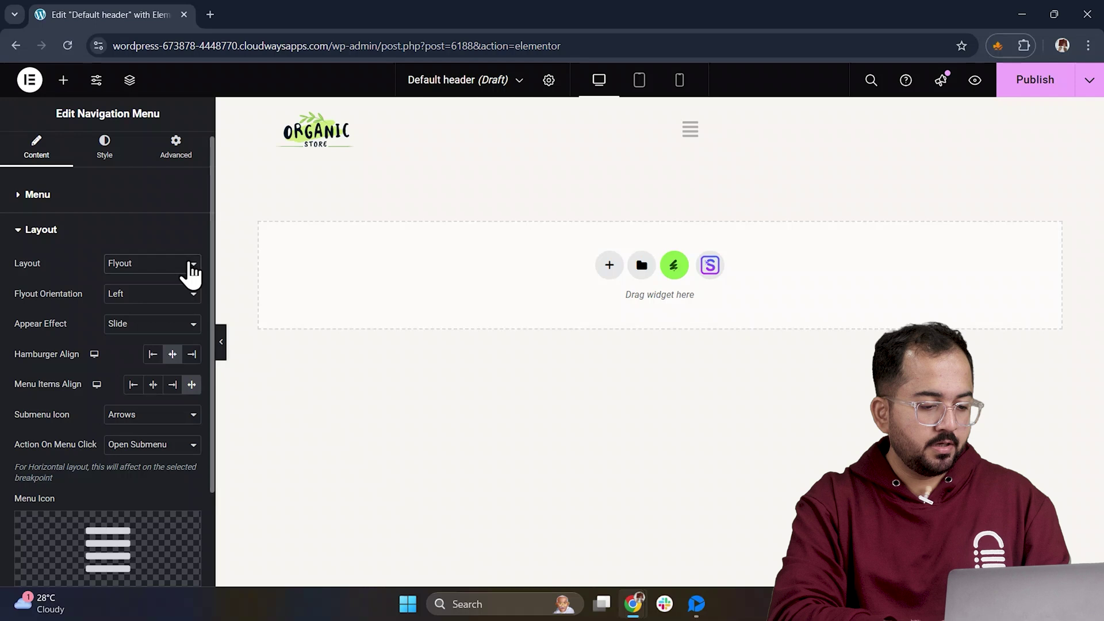
click(189, 266)
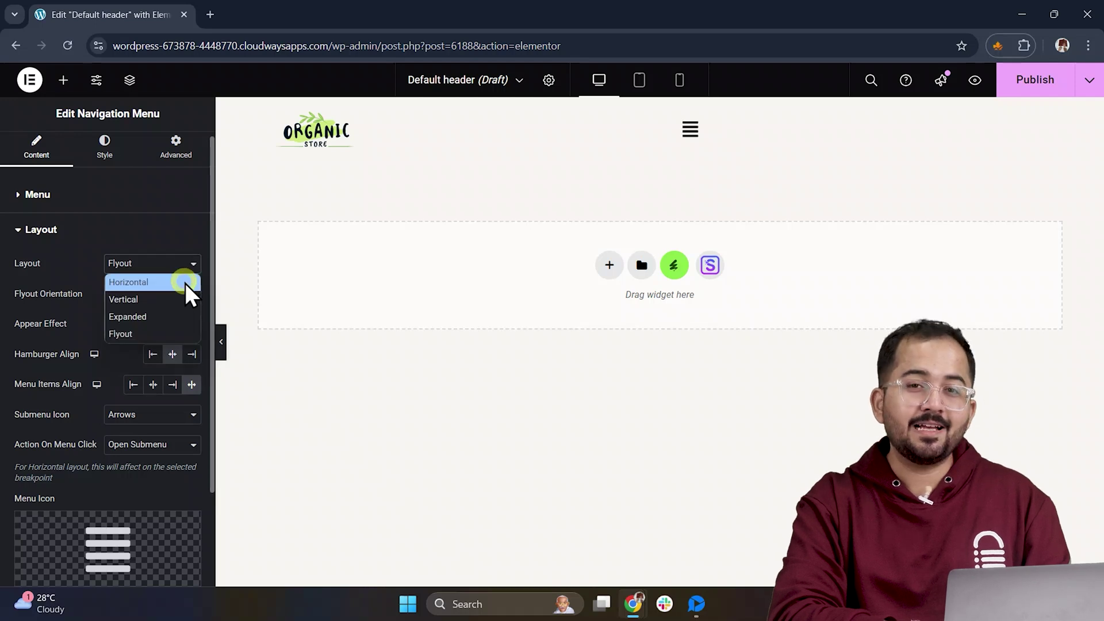
click(185, 283)
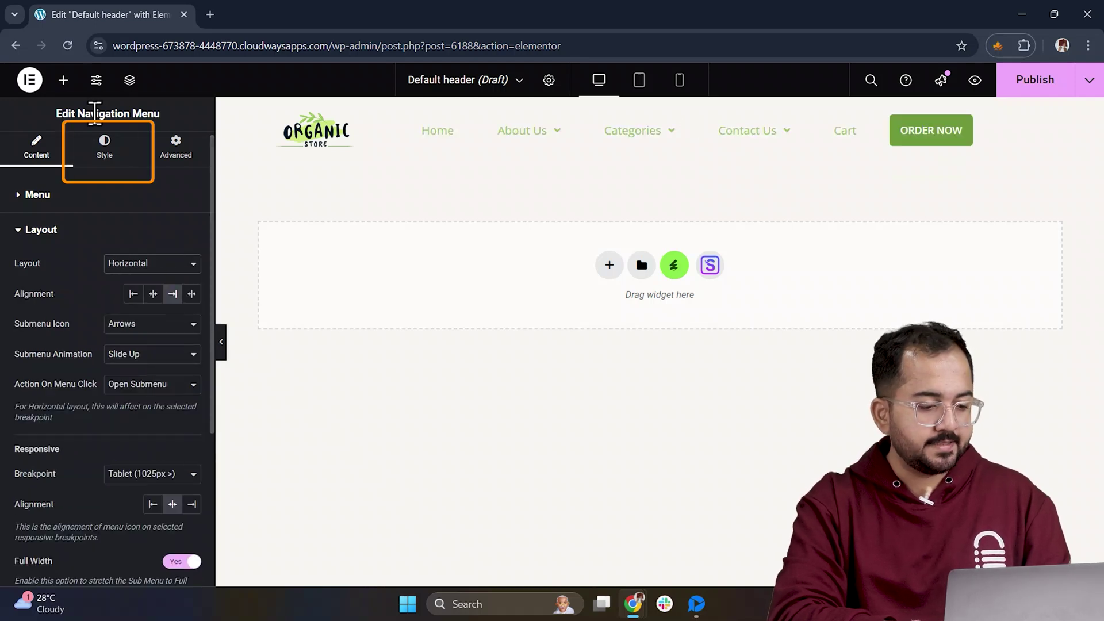
Step: Set the menu's Link Hover Effect to Underline with a Fade animation
click(103, 141)
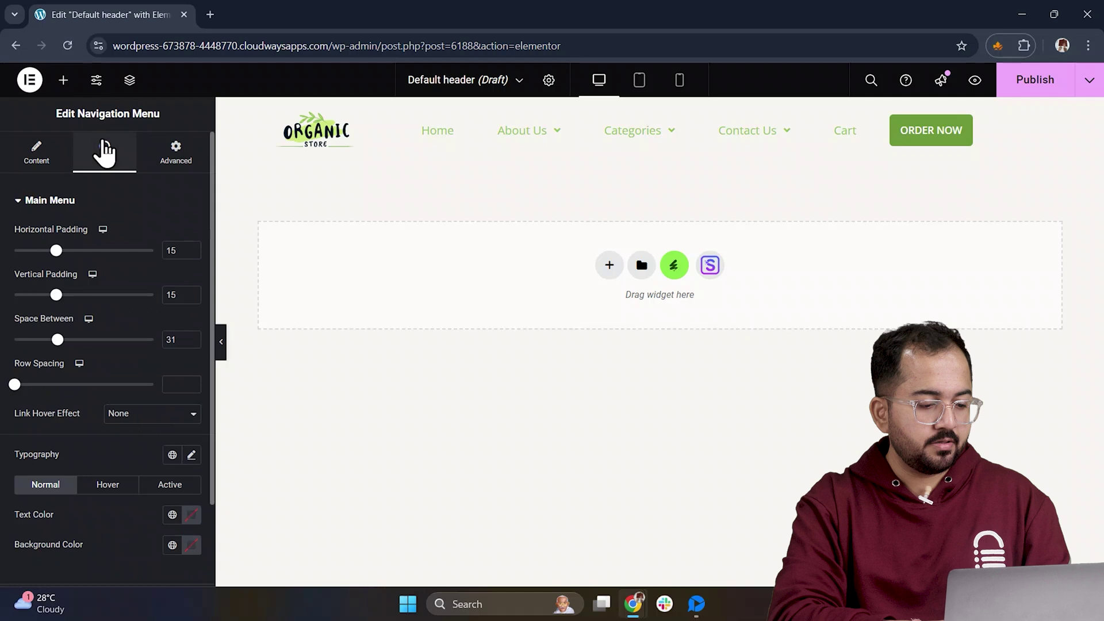
scroll(125, 230, down, 2)
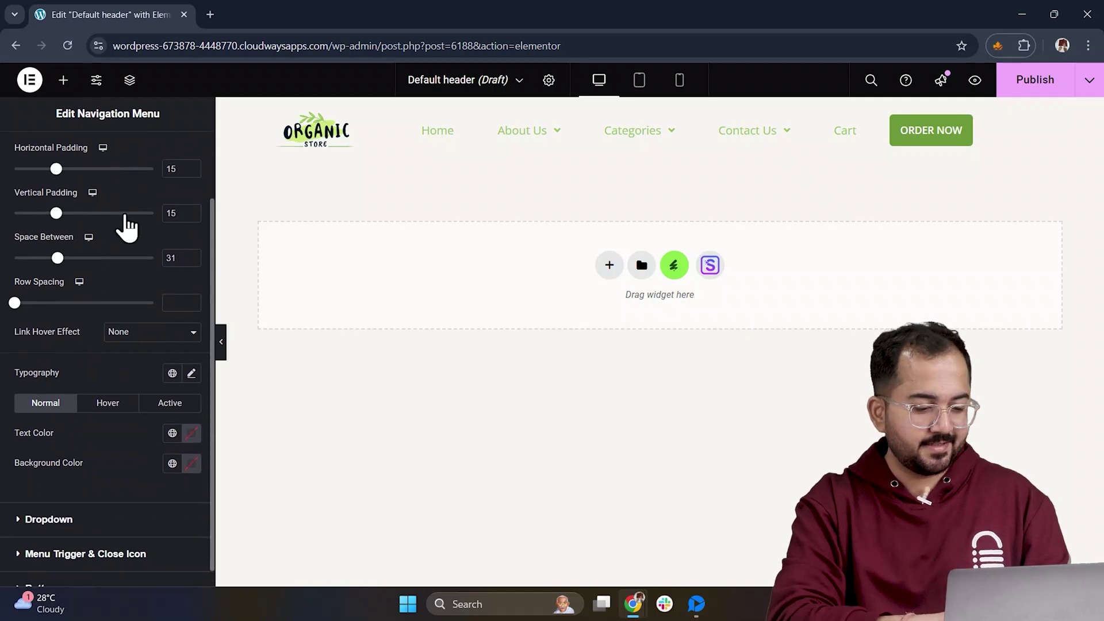
click(133, 315)
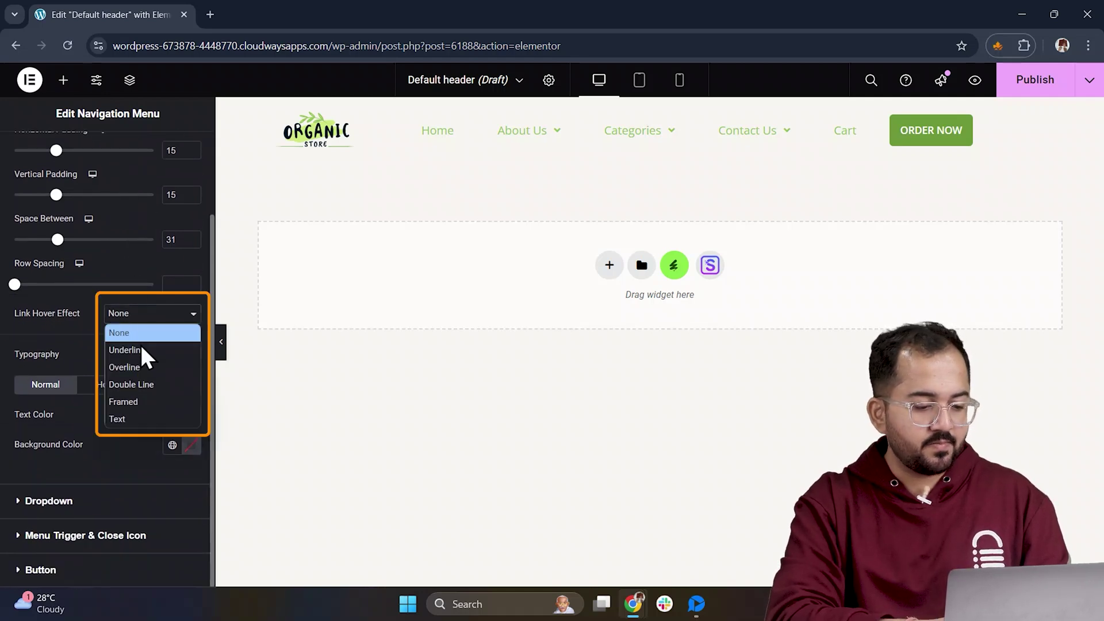
click(141, 351)
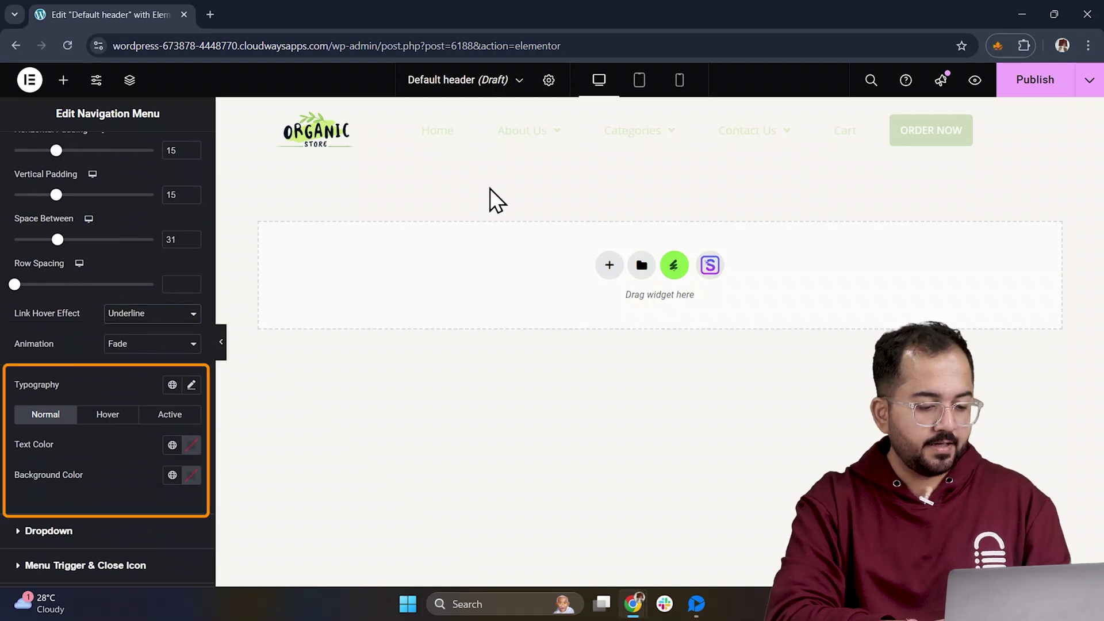
mouse_move(563, 139)
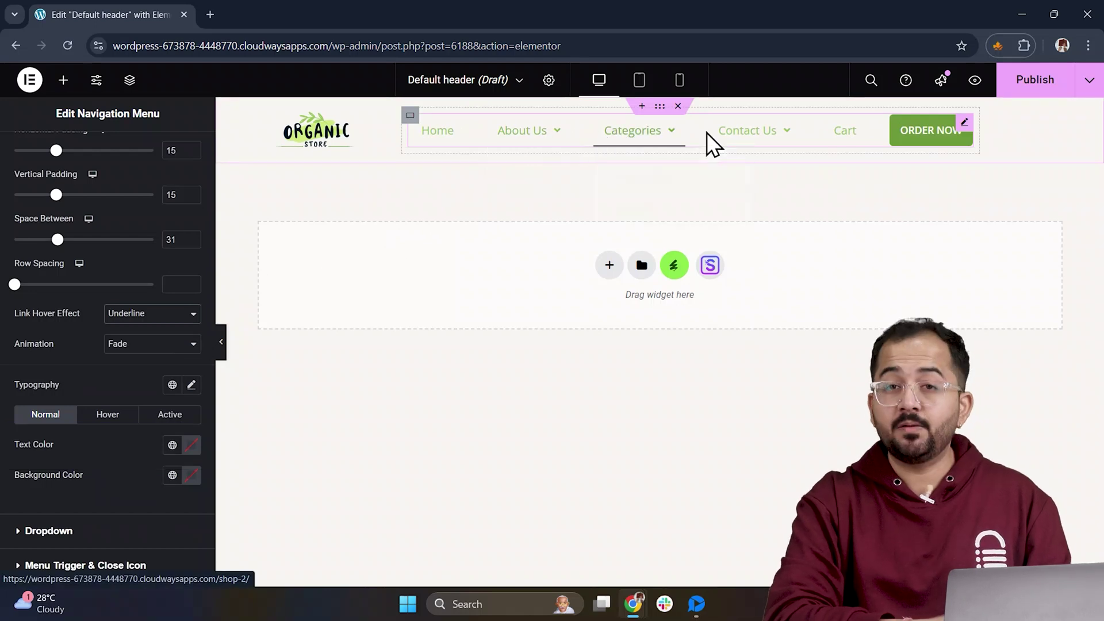
scroll(152, 366, down, 1)
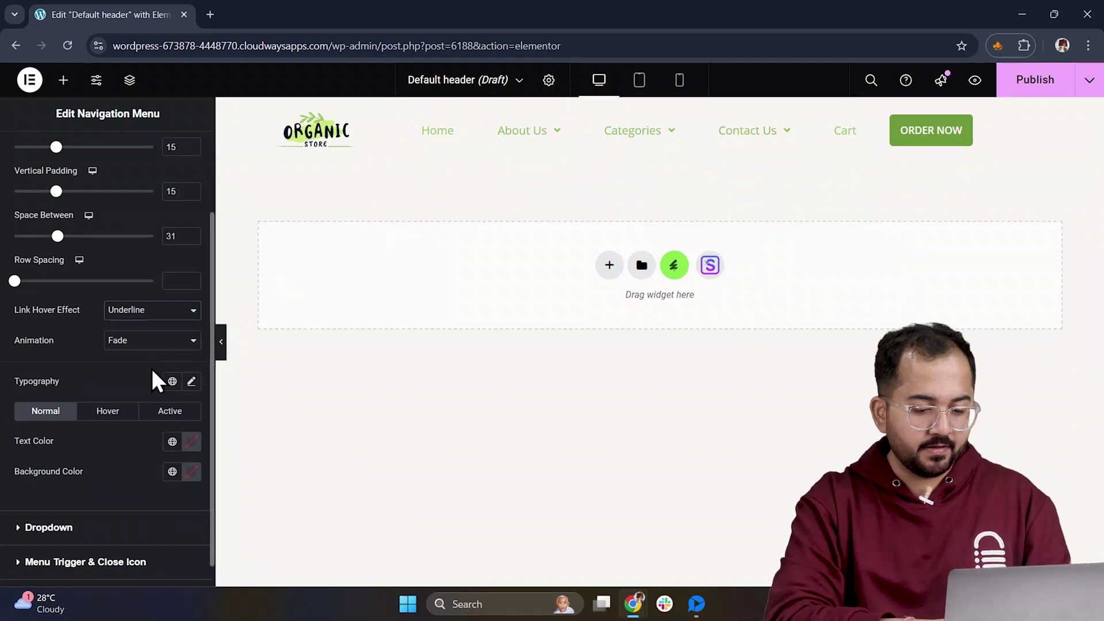
scroll(151, 366, down, 1)
Step: Give the menu text a dark colour and drop an Icon widget into the header
click(192, 413)
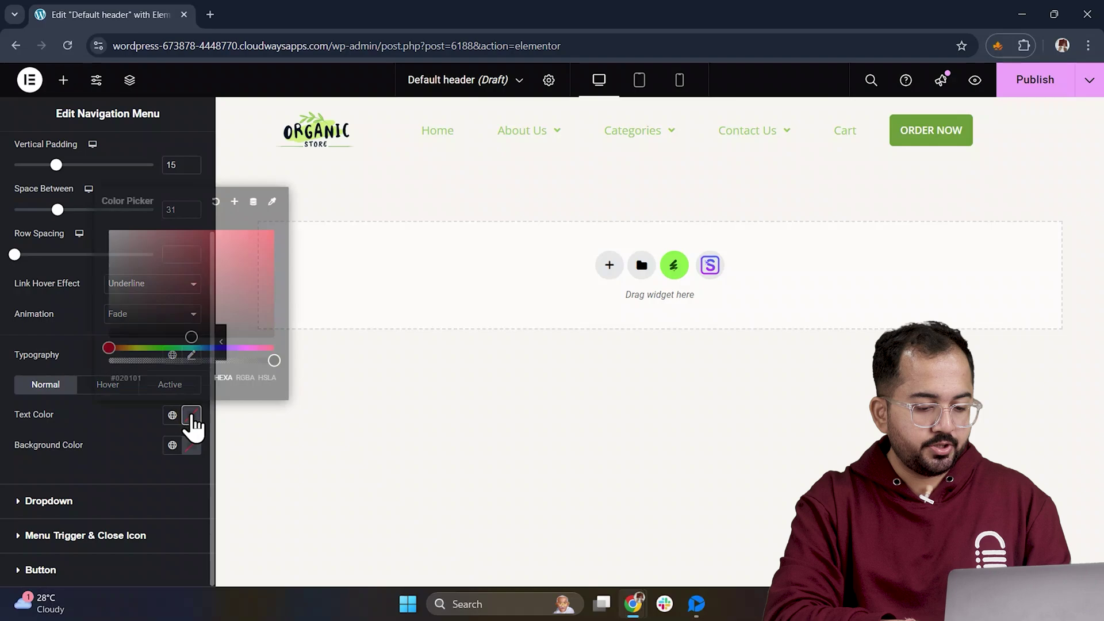
click(171, 460)
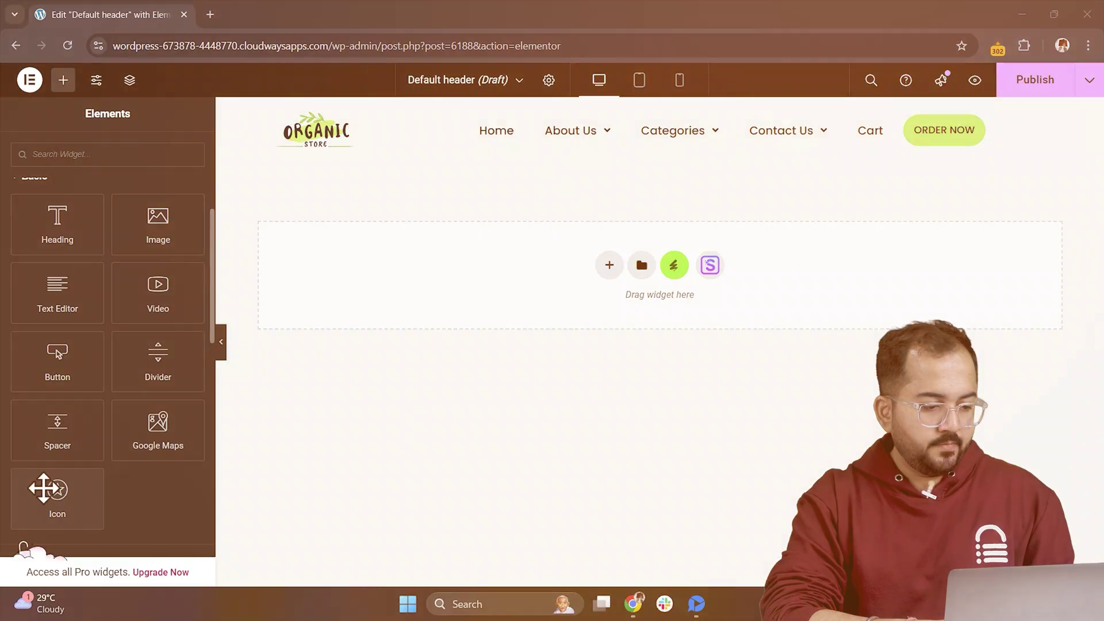
drag(44, 486, 702, 137)
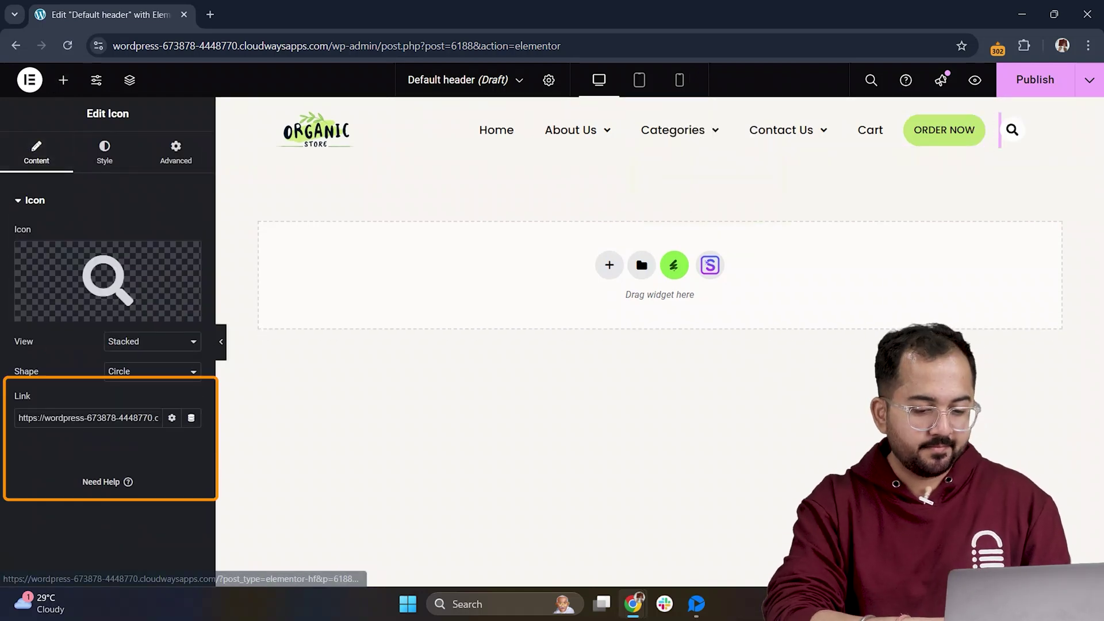
Step: Select the menu's parent container and switch off its Row direction, moving the search icon below the menu
click(410, 113)
click(134, 414)
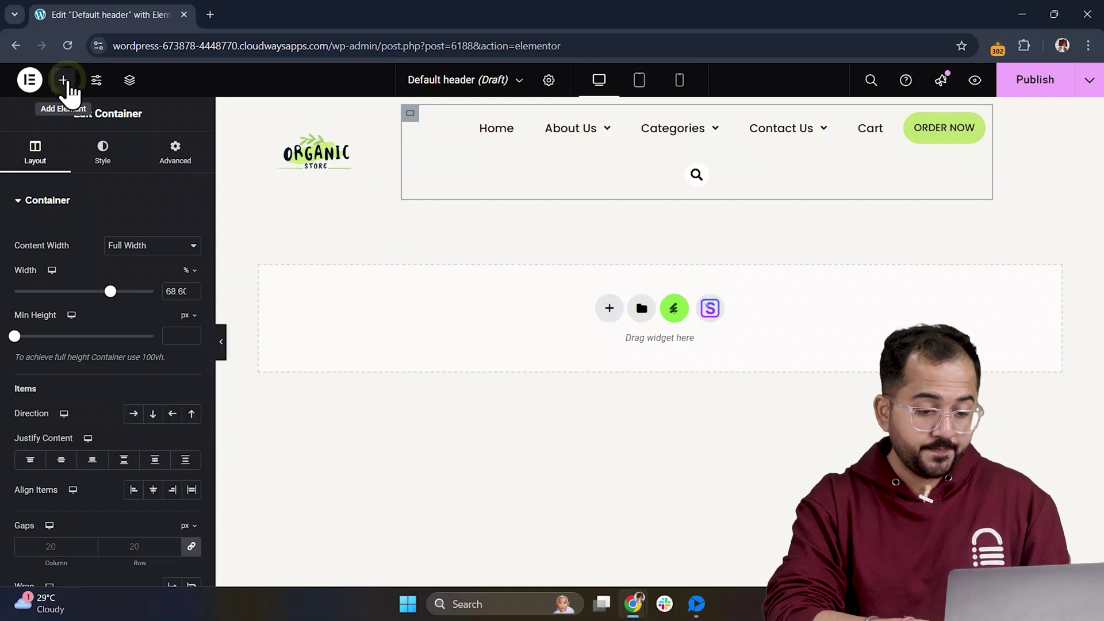
Step: Add the blue-sky portrait image to the header at a custom 45×45 size
click(64, 82)
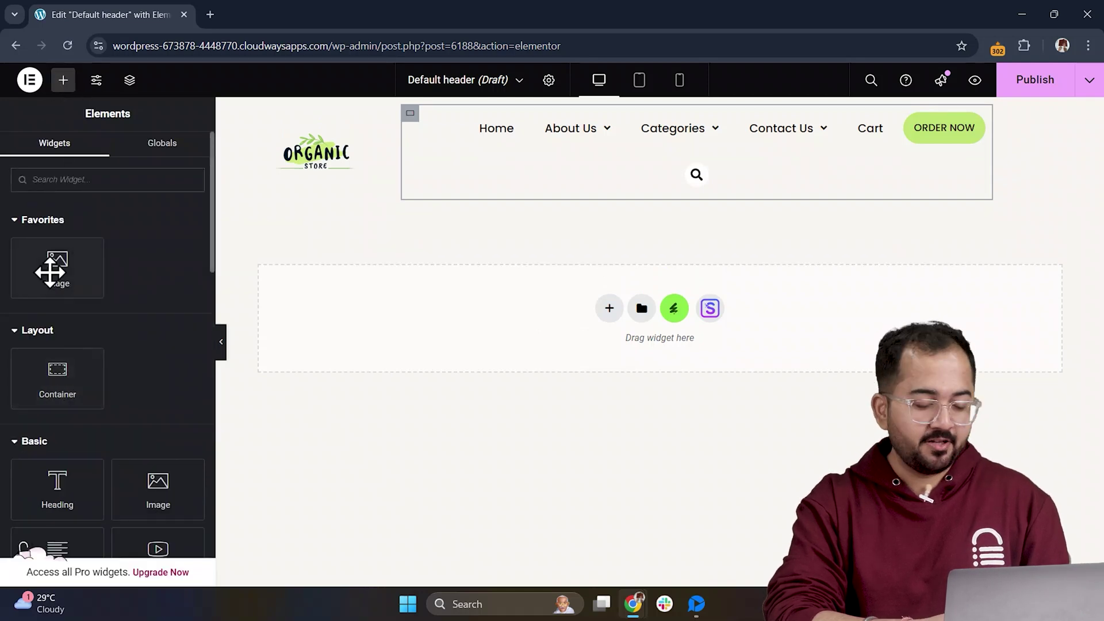
drag(54, 261, 713, 181)
click(94, 314)
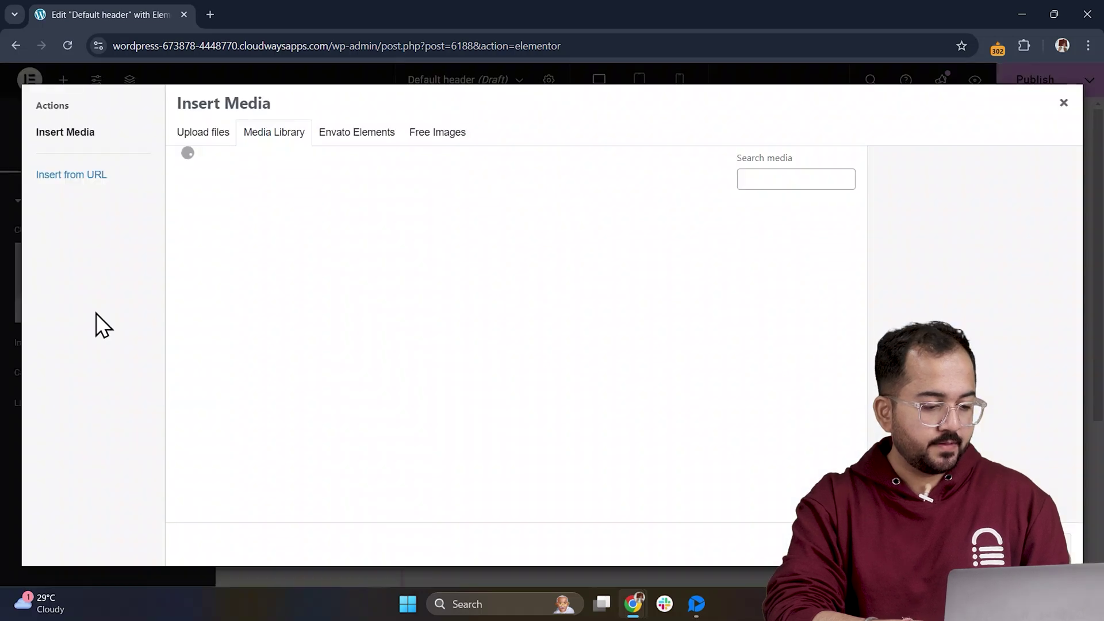
click(460, 255)
click(1035, 545)
click(153, 342)
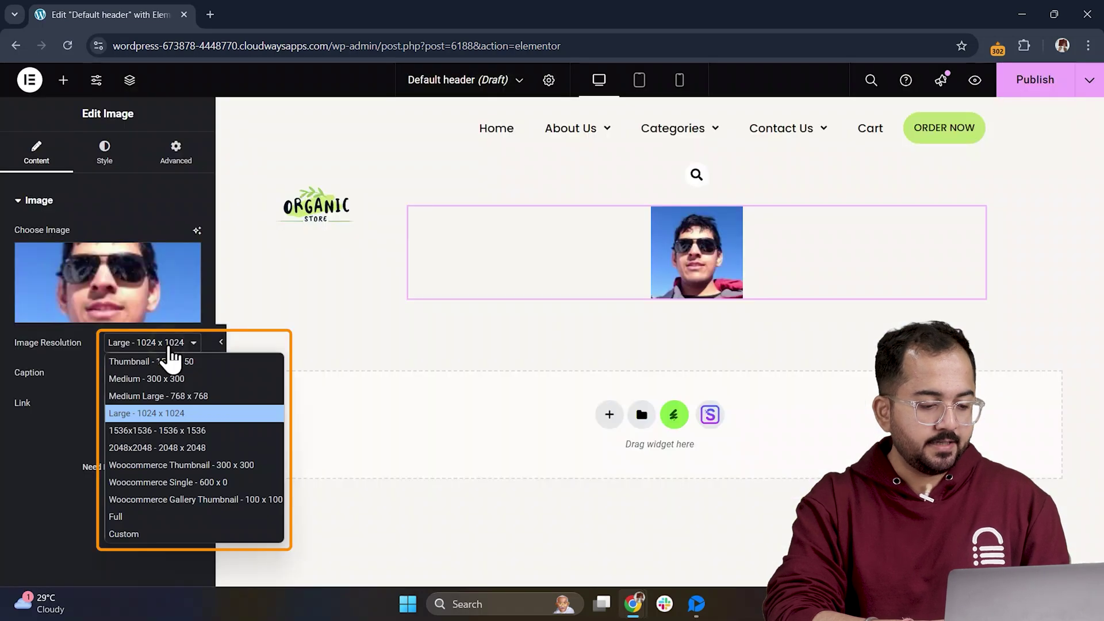
click(167, 532)
click(24, 422)
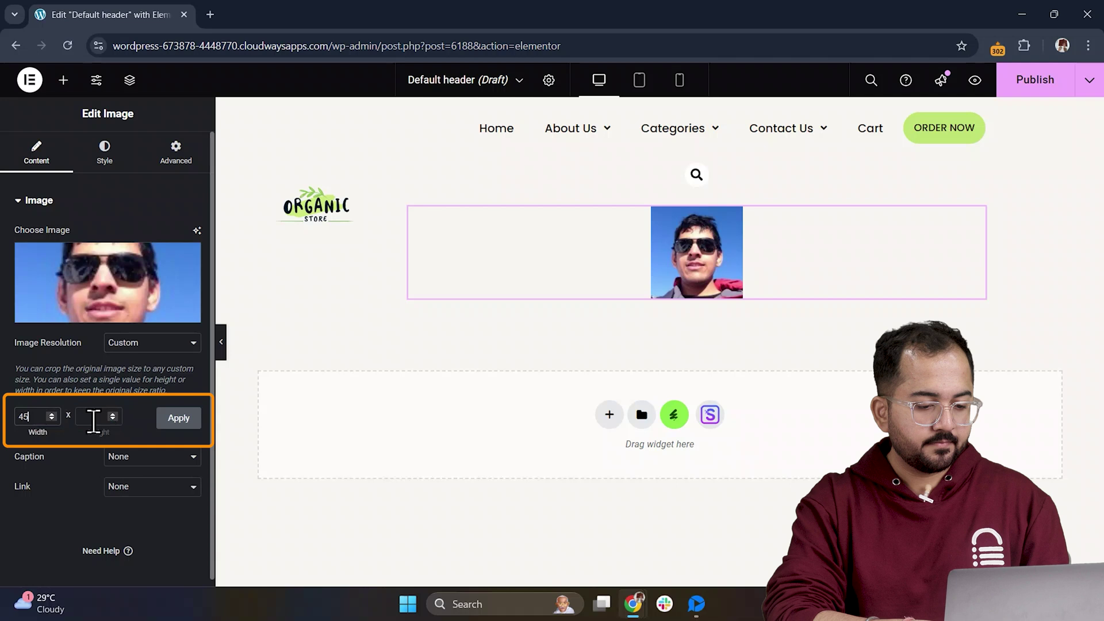
click(87, 418)
text(45)
click(178, 418)
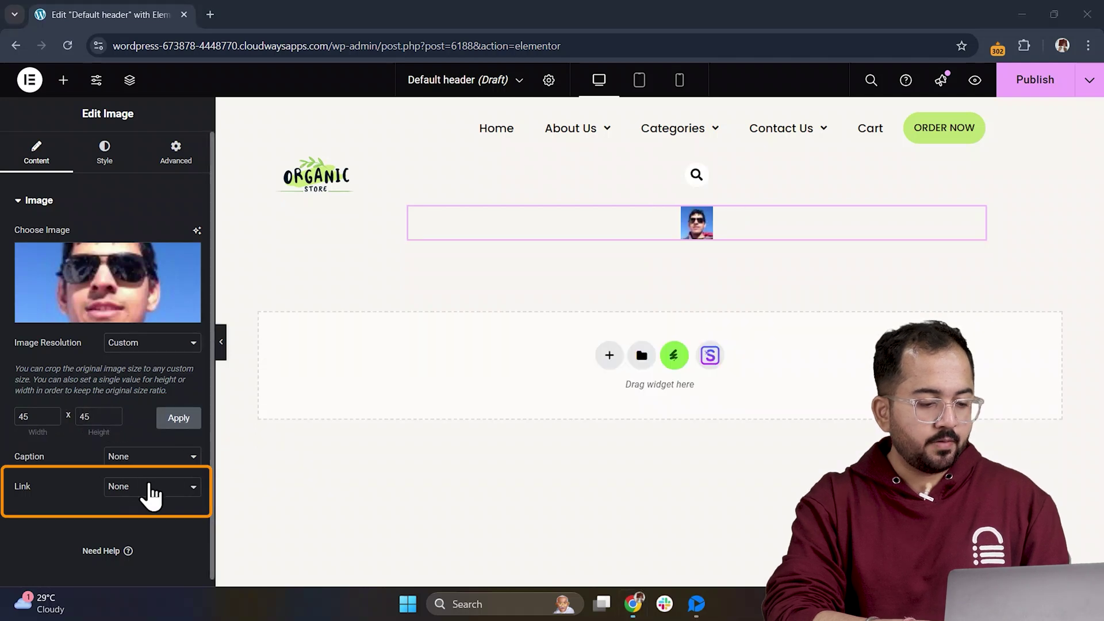
Step: Link the profile image to the my-account page via a custom URL
click(151, 487)
click(154, 535)
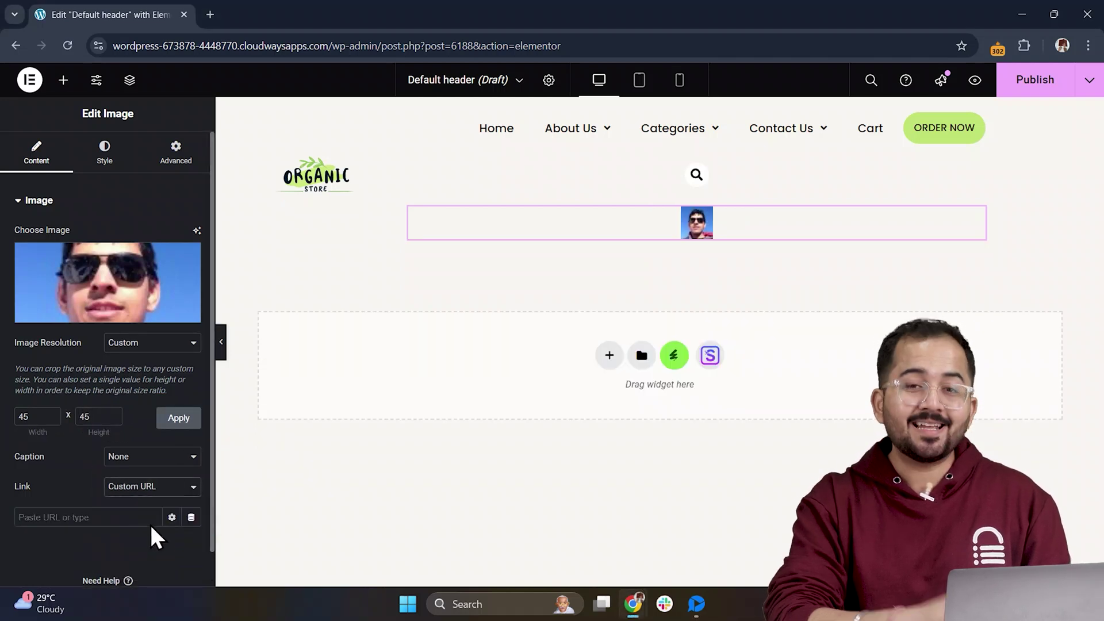
click(131, 514)
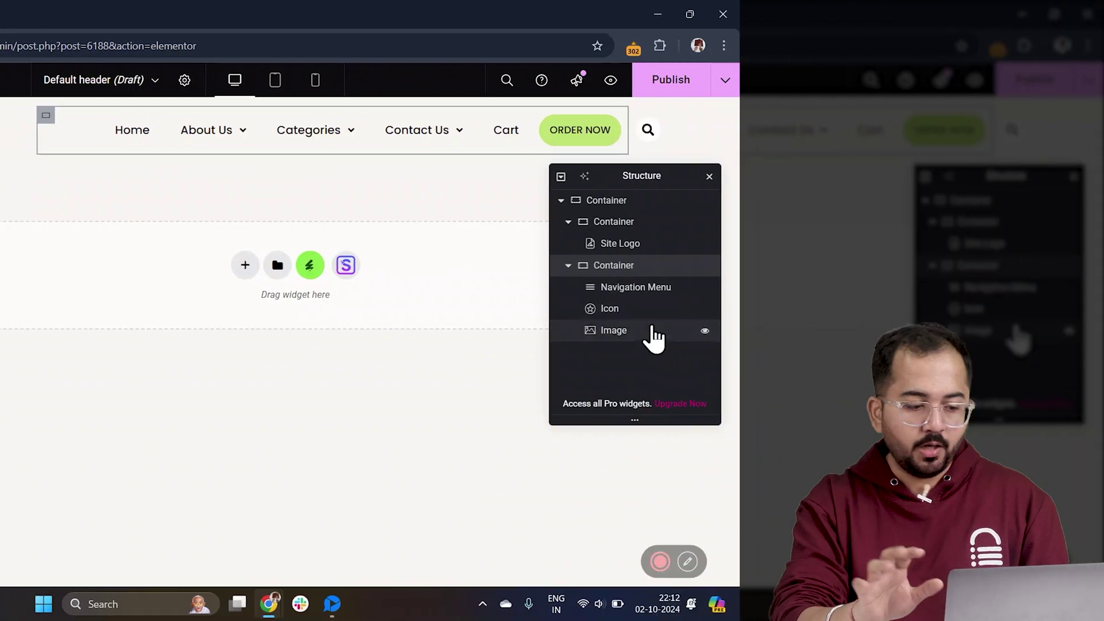
click(1016, 330)
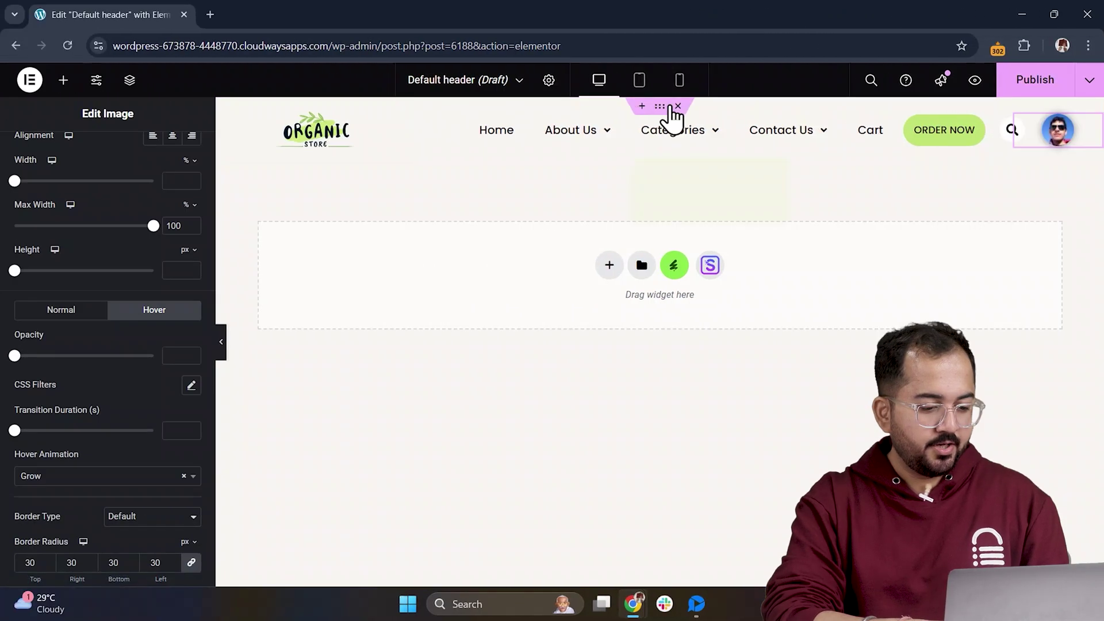
Step: Set the leafy watercolour image as the header container's classic background and publish the header
click(659, 112)
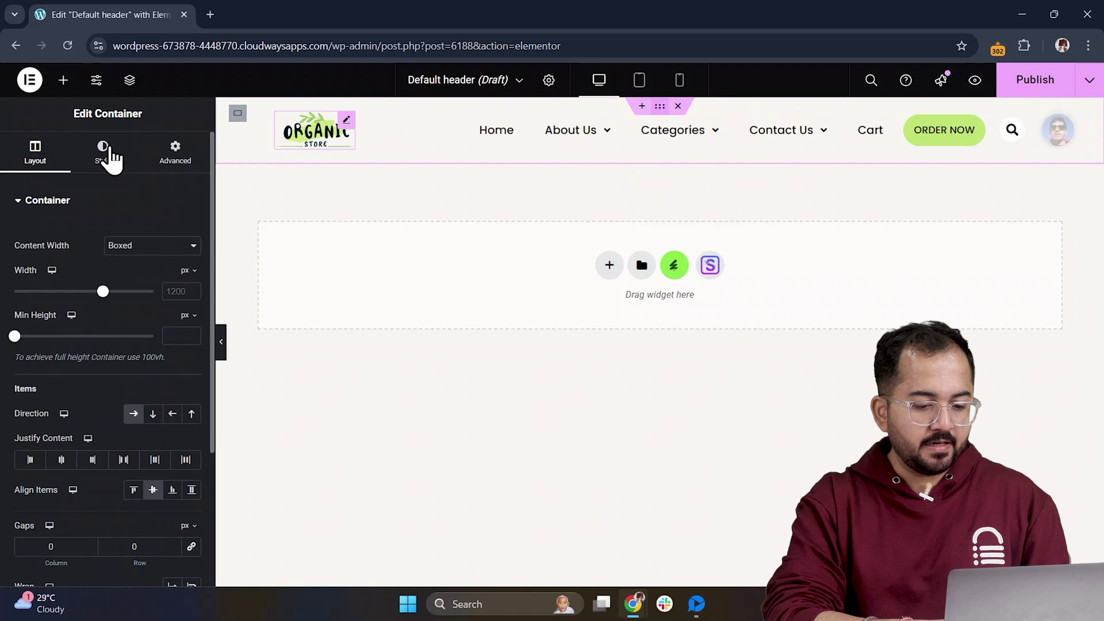
click(96, 148)
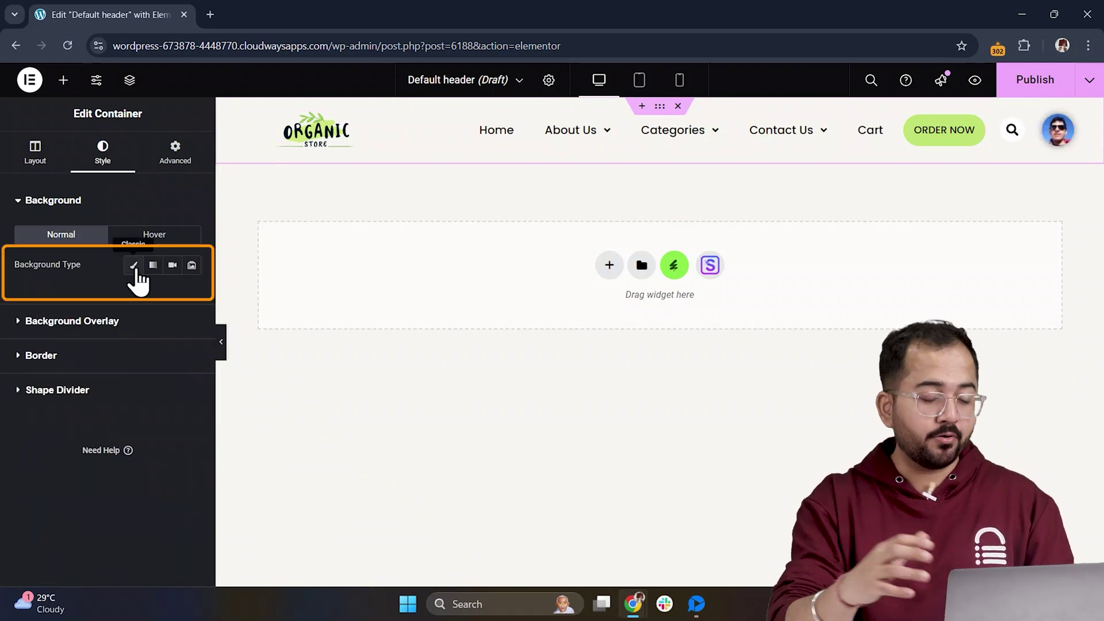
click(130, 269)
click(140, 364)
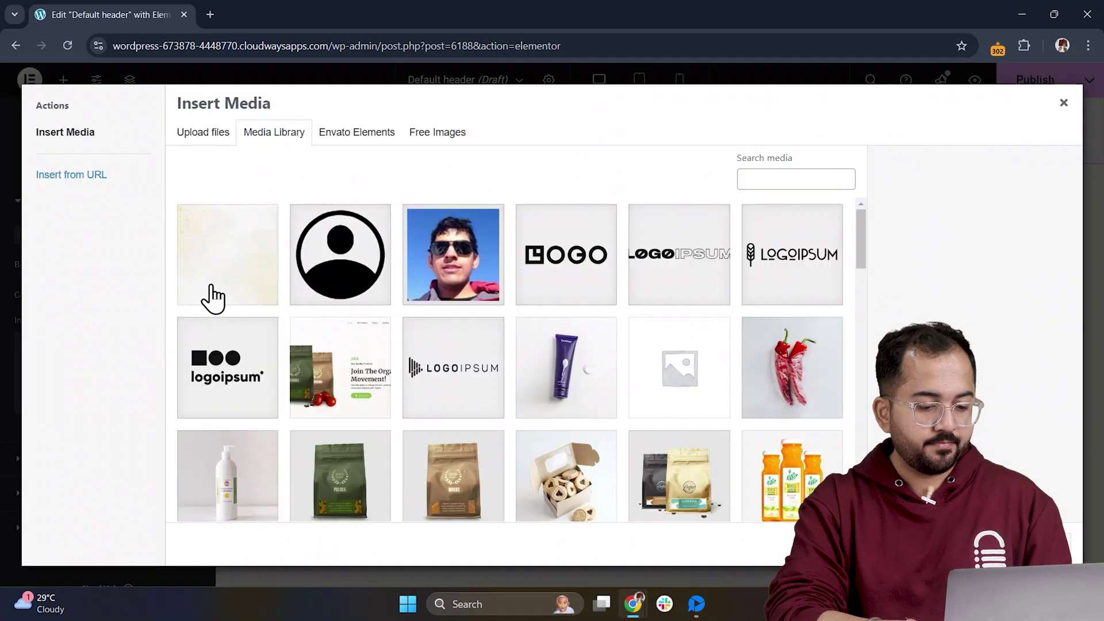
click(212, 298)
click(1072, 553)
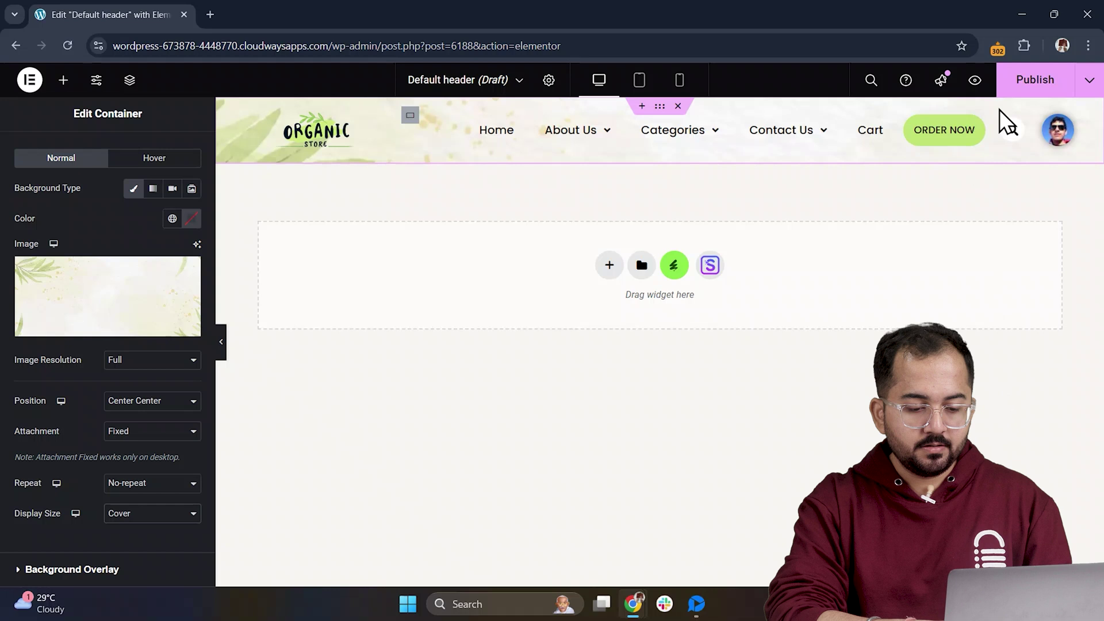
click(1022, 94)
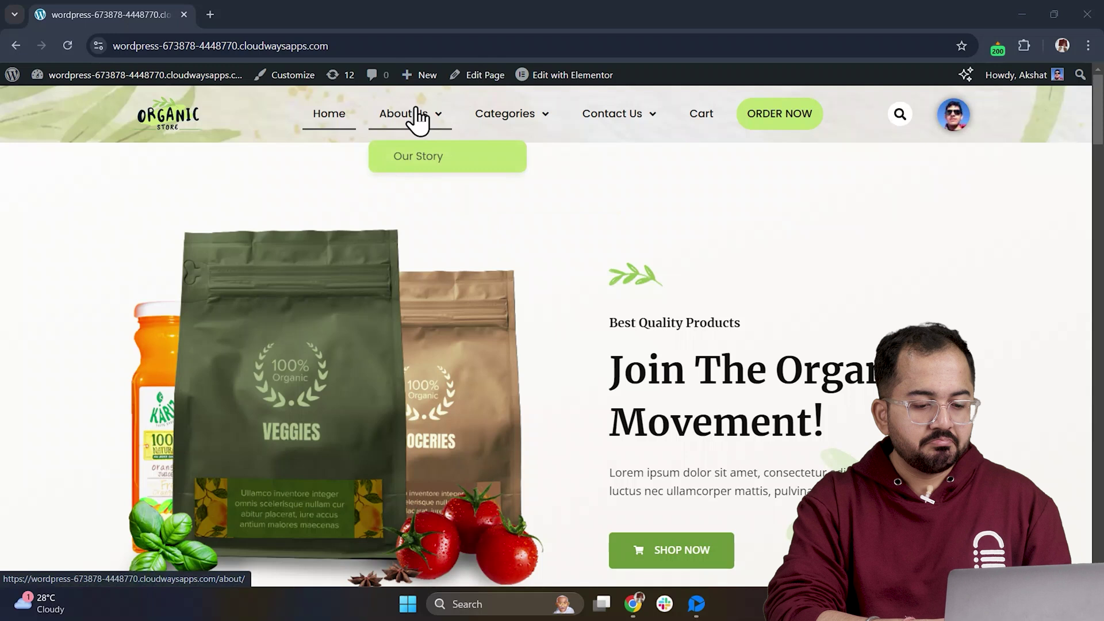
Step: Check the live header's dropdowns: Our Story under About Us, Customer Support and Store locator under Contact Us
mouse_move(479, 117)
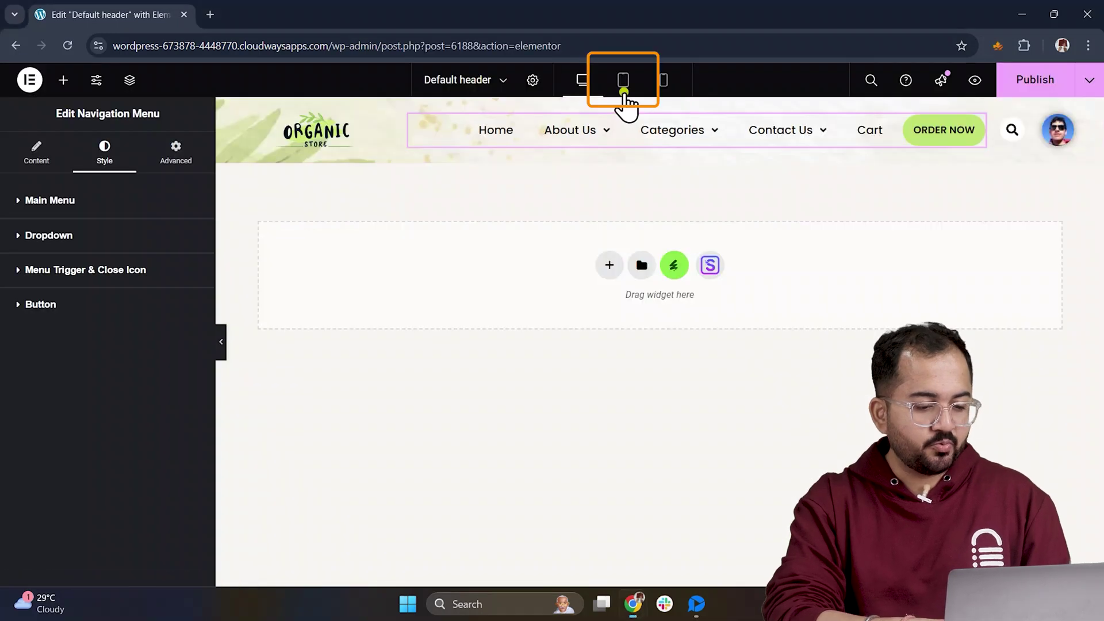
Step: In tablet view, right-align the nav menu's hamburger and test its full-width dropdown
click(623, 80)
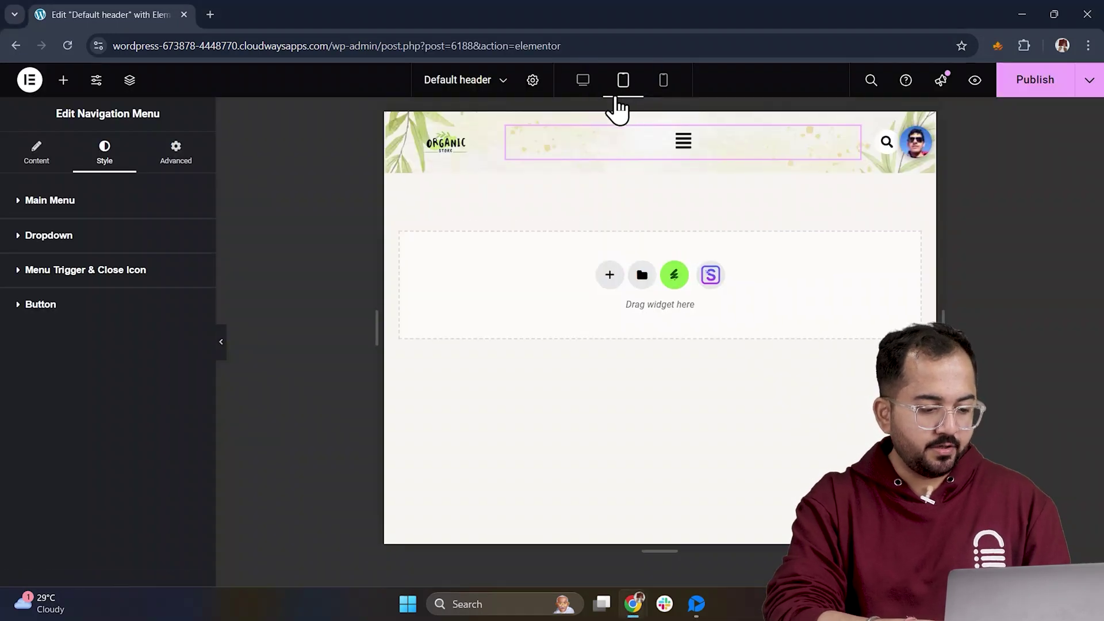
click(33, 166)
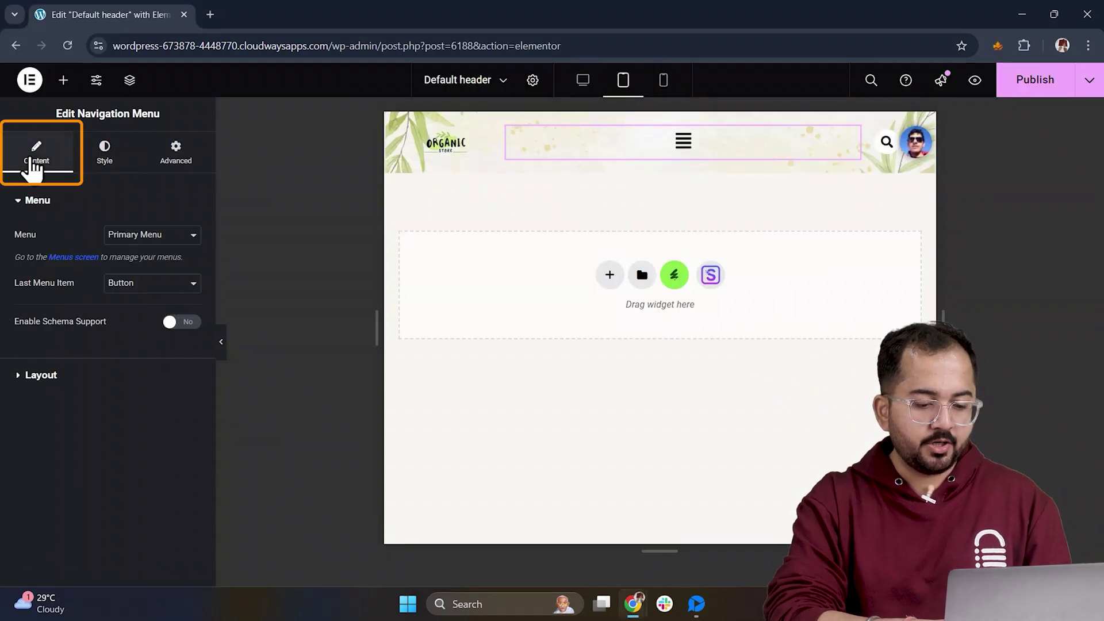
click(107, 376)
scroll(173, 316, down, 4)
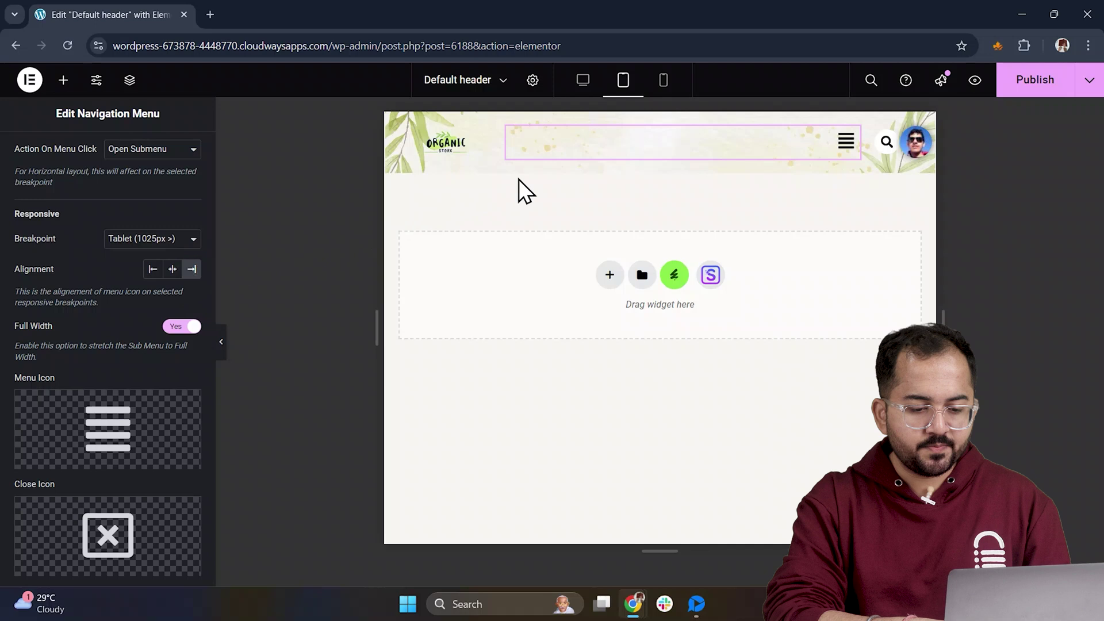
click(843, 151)
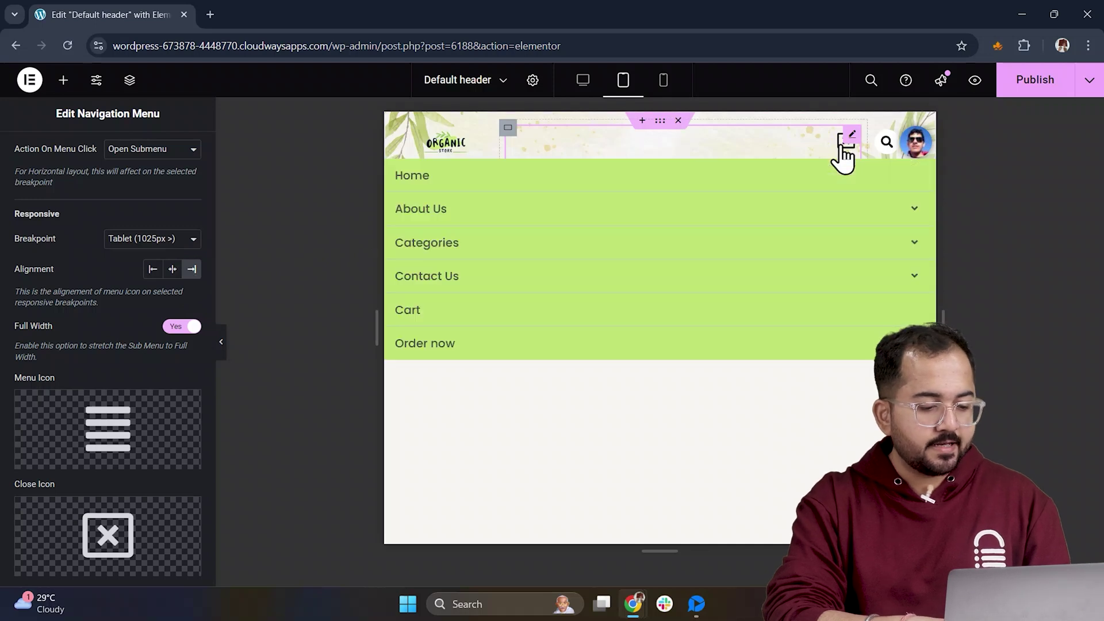
click(843, 150)
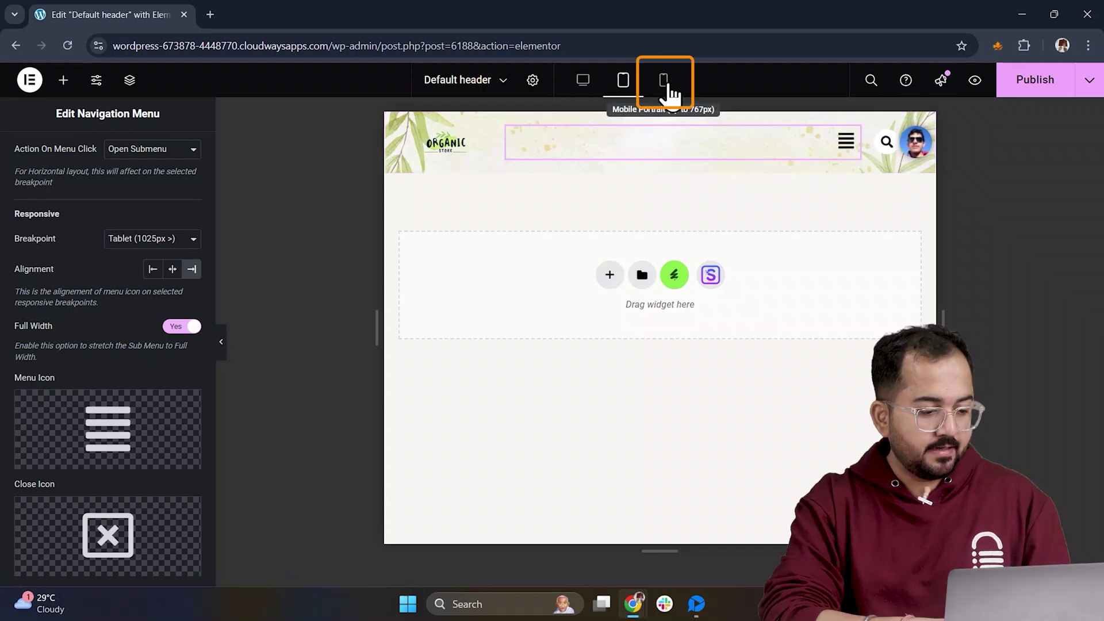
Step: Preview the header in mobile portrait and test the hamburger menu dropdown
click(668, 86)
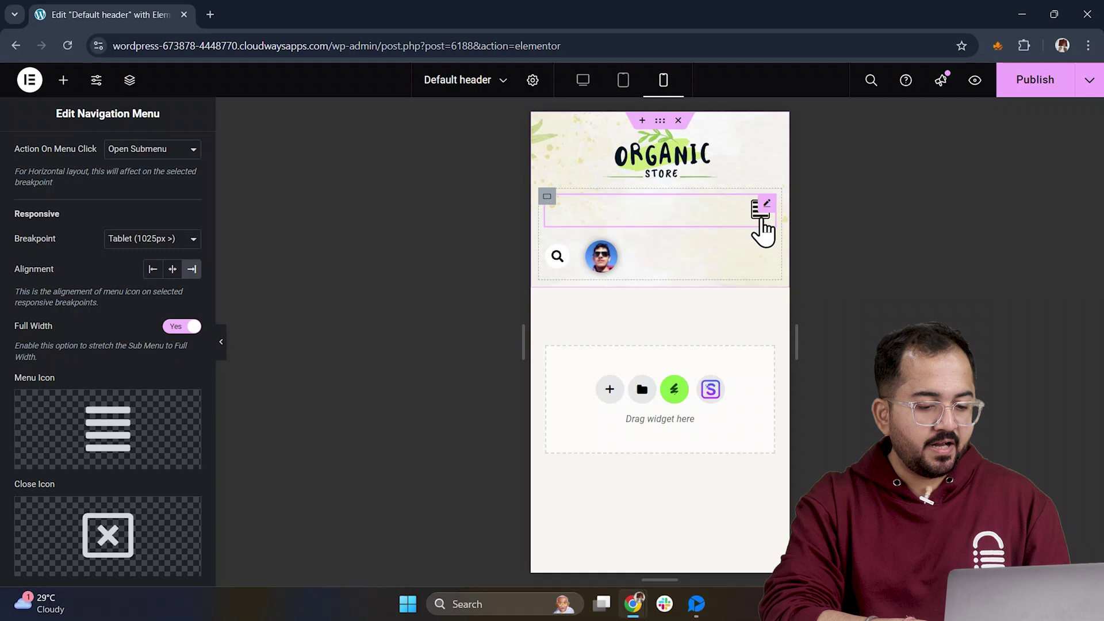
click(760, 210)
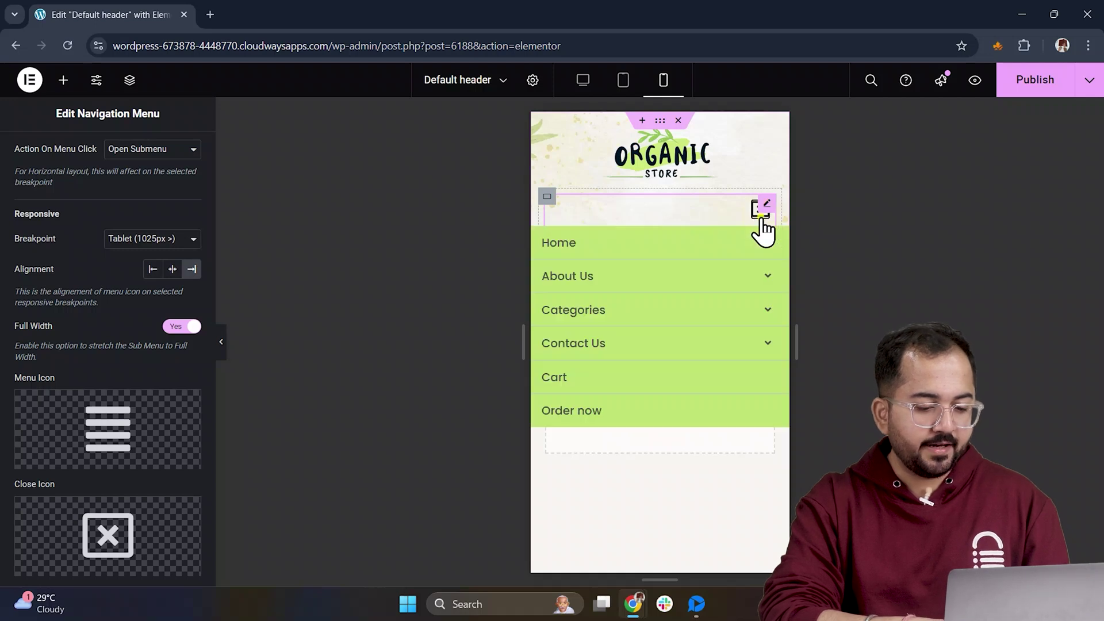
click(760, 209)
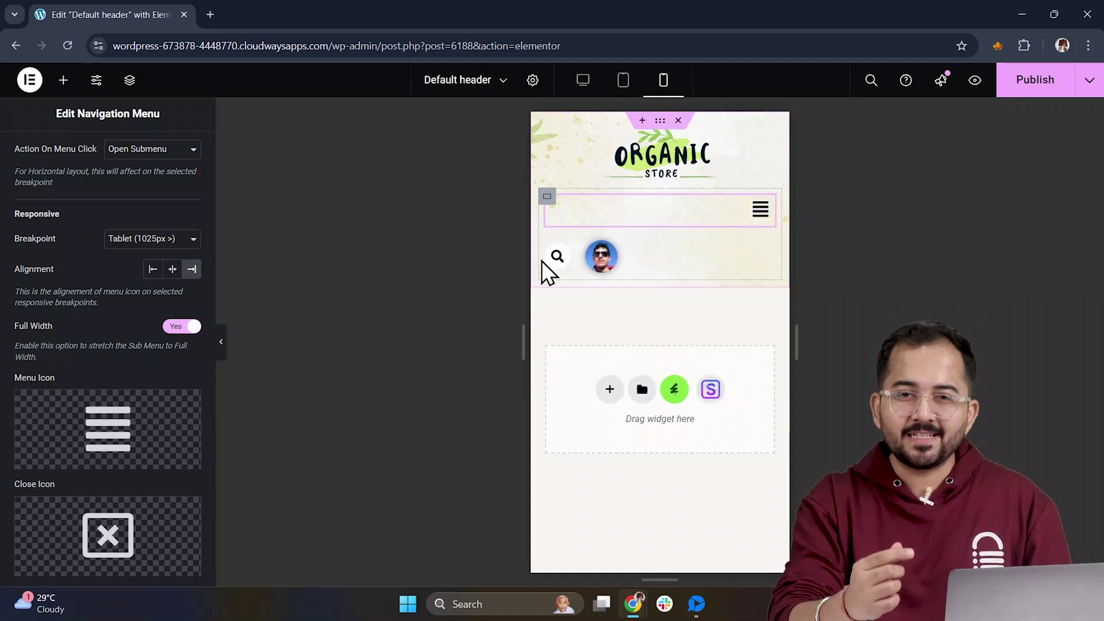
Step: Set the search icon to hide on mobile portrait and tablet portrait
click(562, 253)
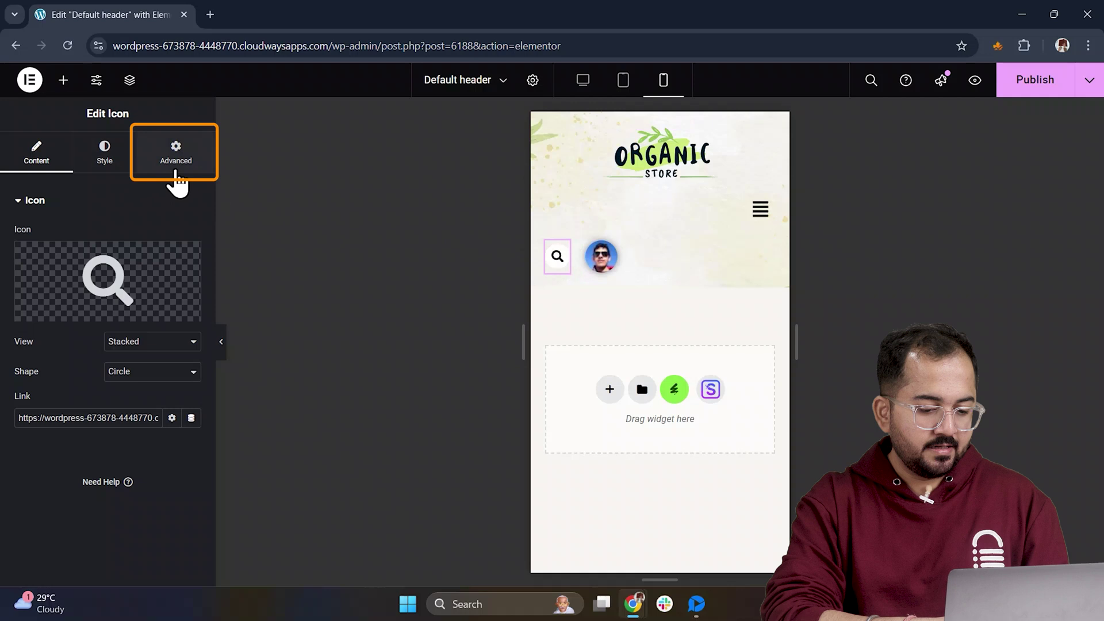
click(171, 167)
scroll(161, 379, down, 3)
scroll(154, 398, down, 5)
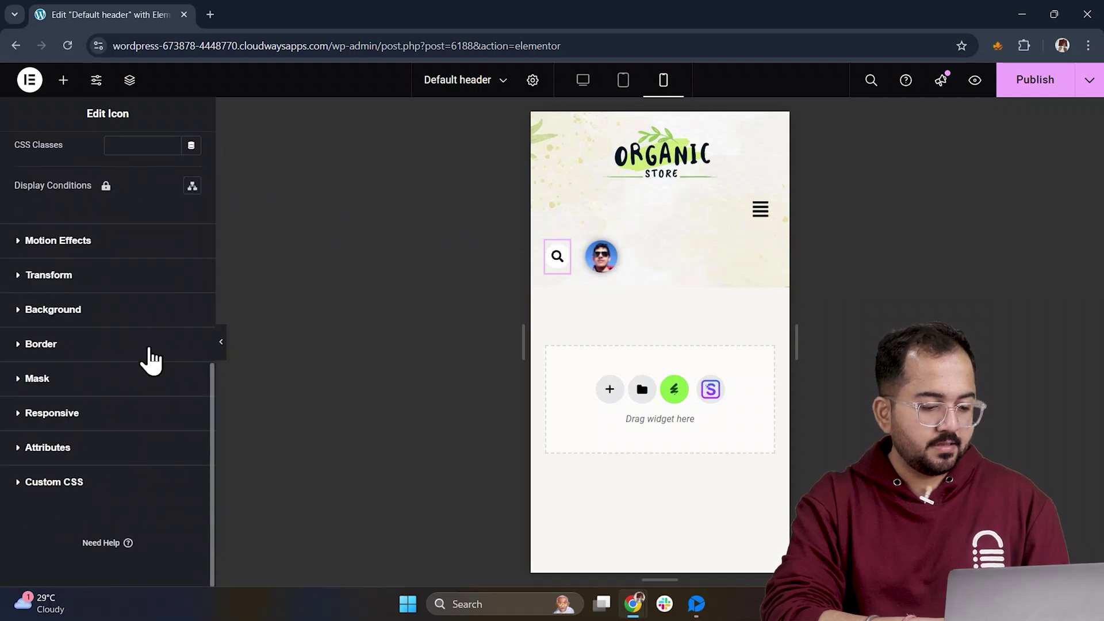
click(144, 415)
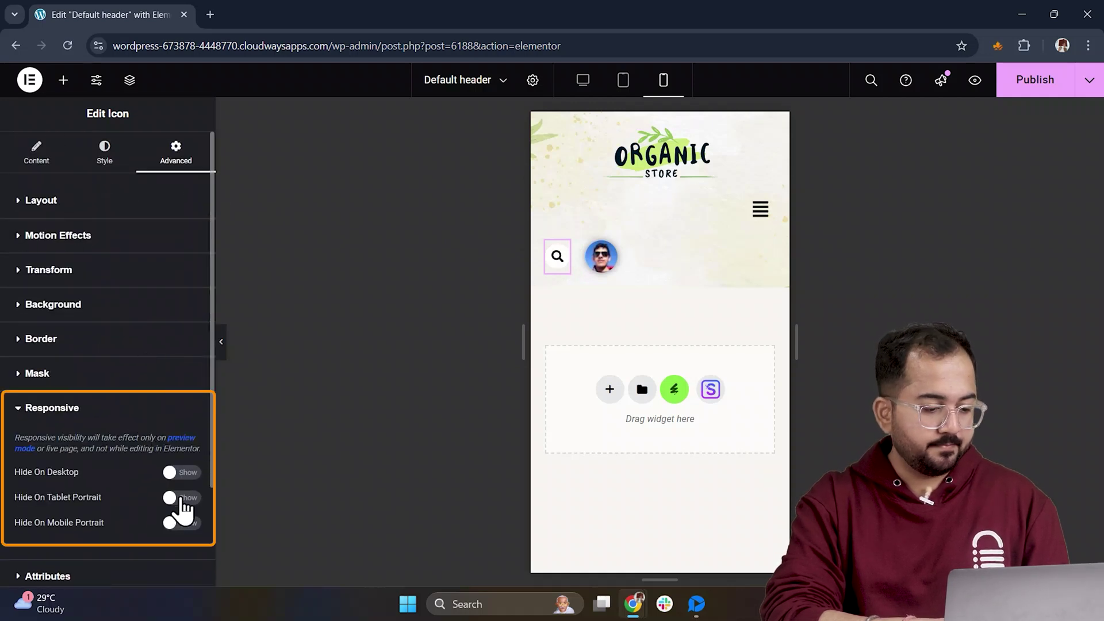
click(181, 523)
click(182, 498)
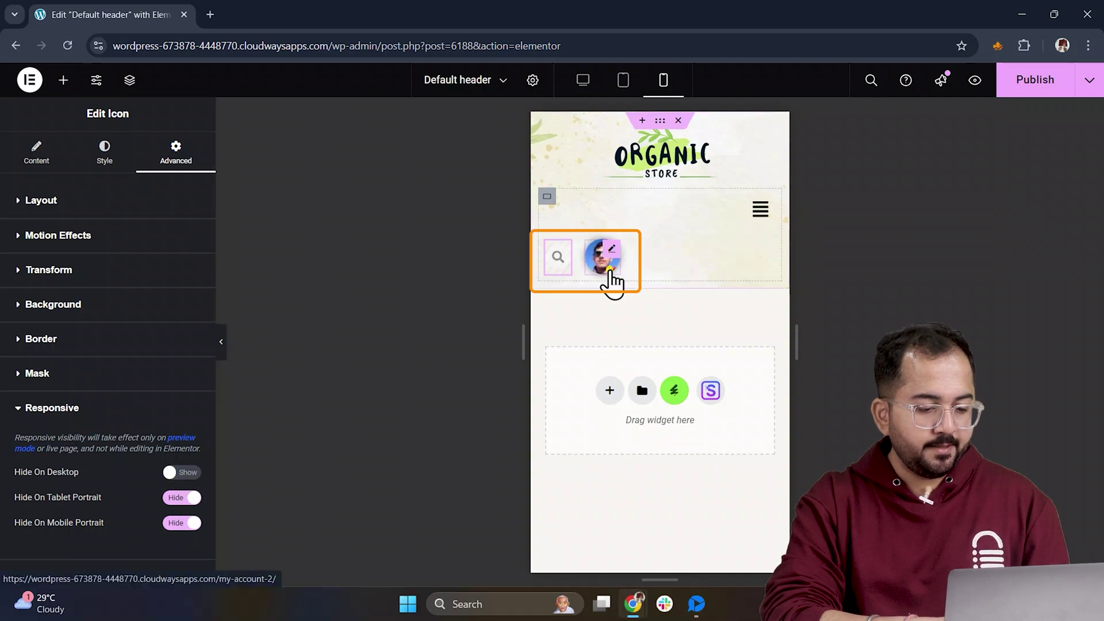
Step: Set the menu-and-icons container's width to 50% on mobile
click(604, 283)
click(550, 130)
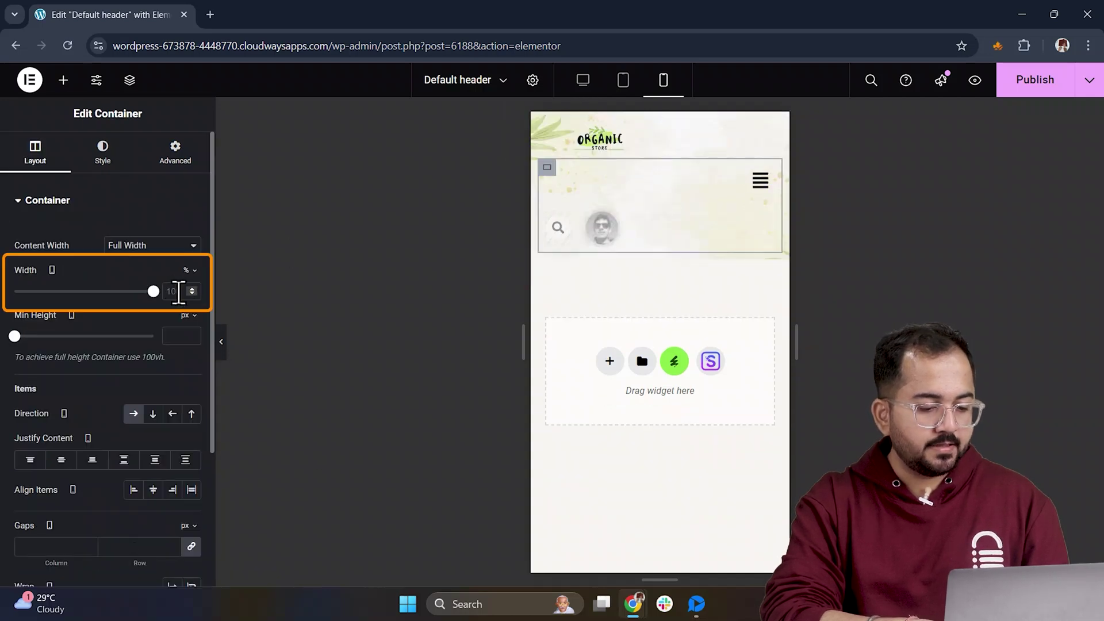
text(50)
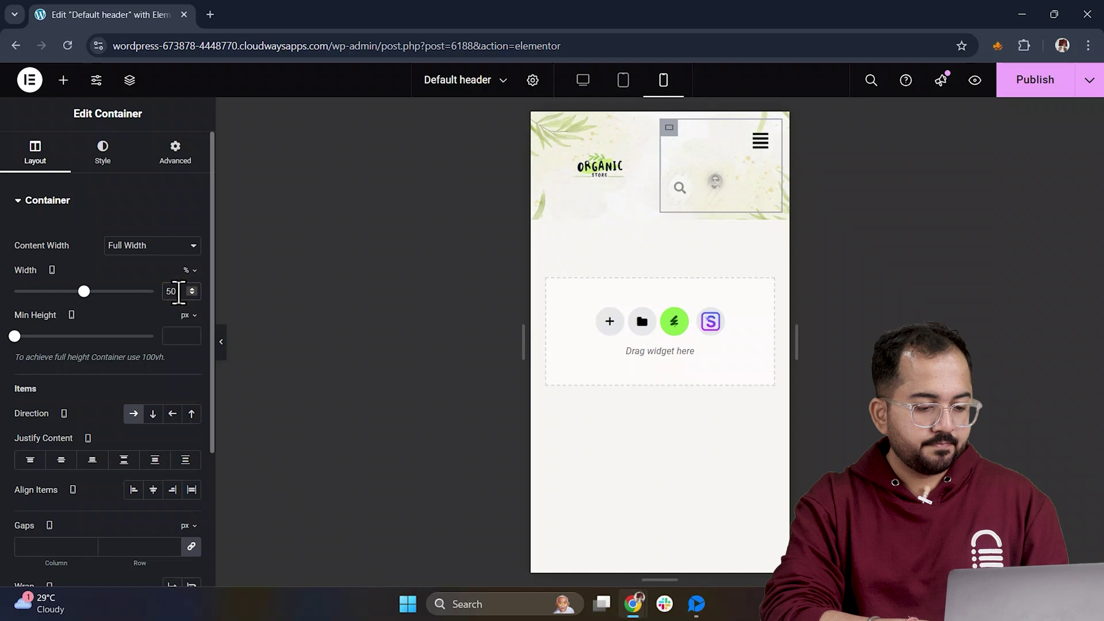
Step: Give the logo container 64 px bottom padding
click(173, 157)
click(126, 307)
text(4)
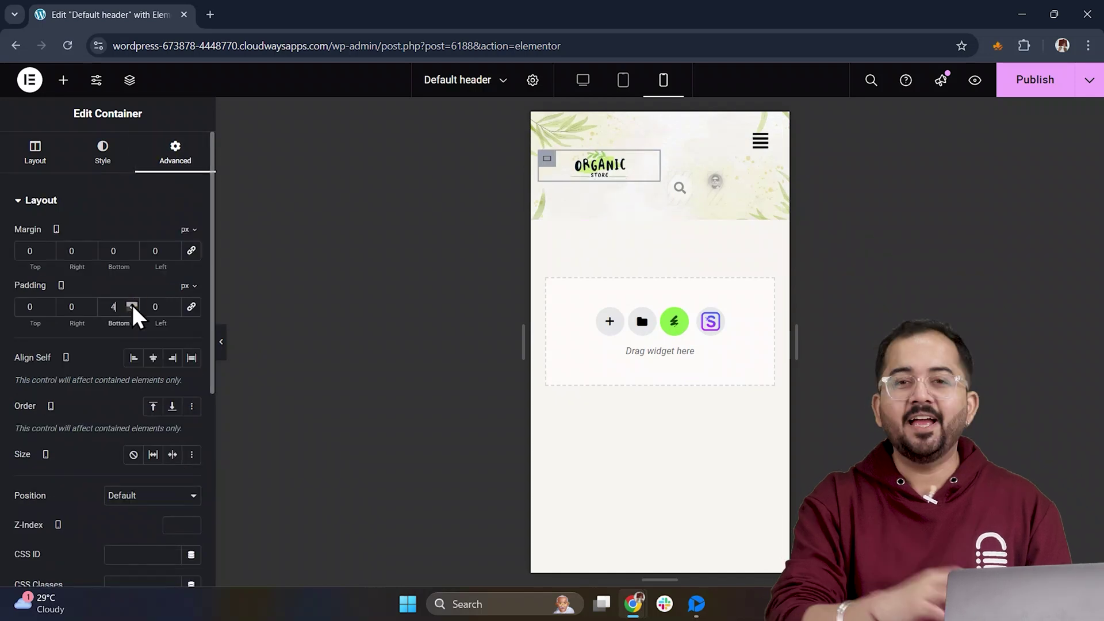
key(BackSpace)
text(64)
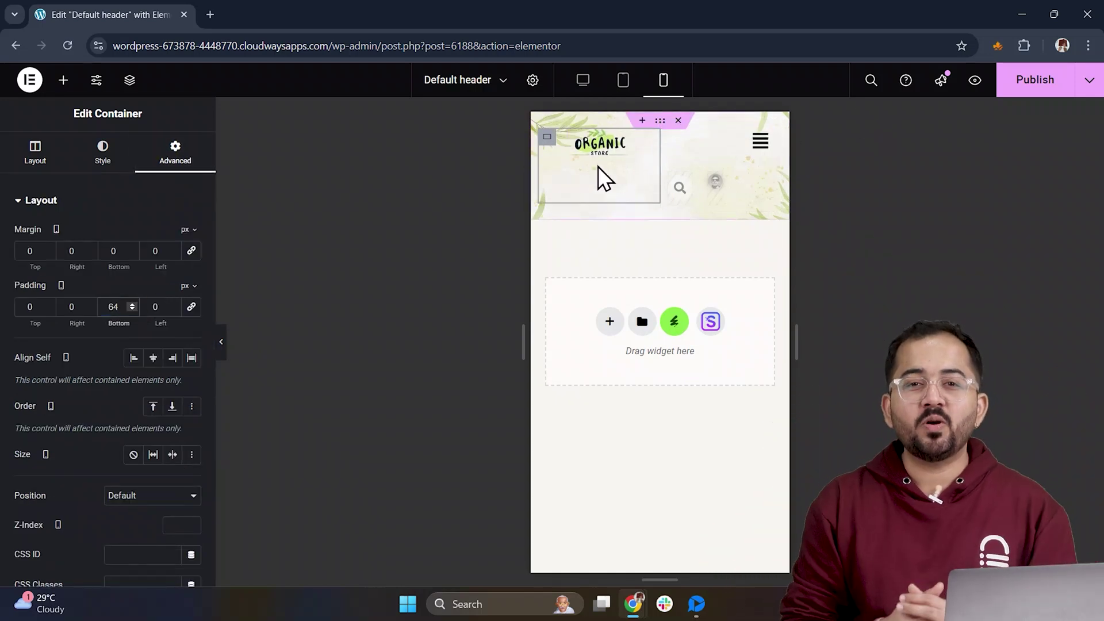